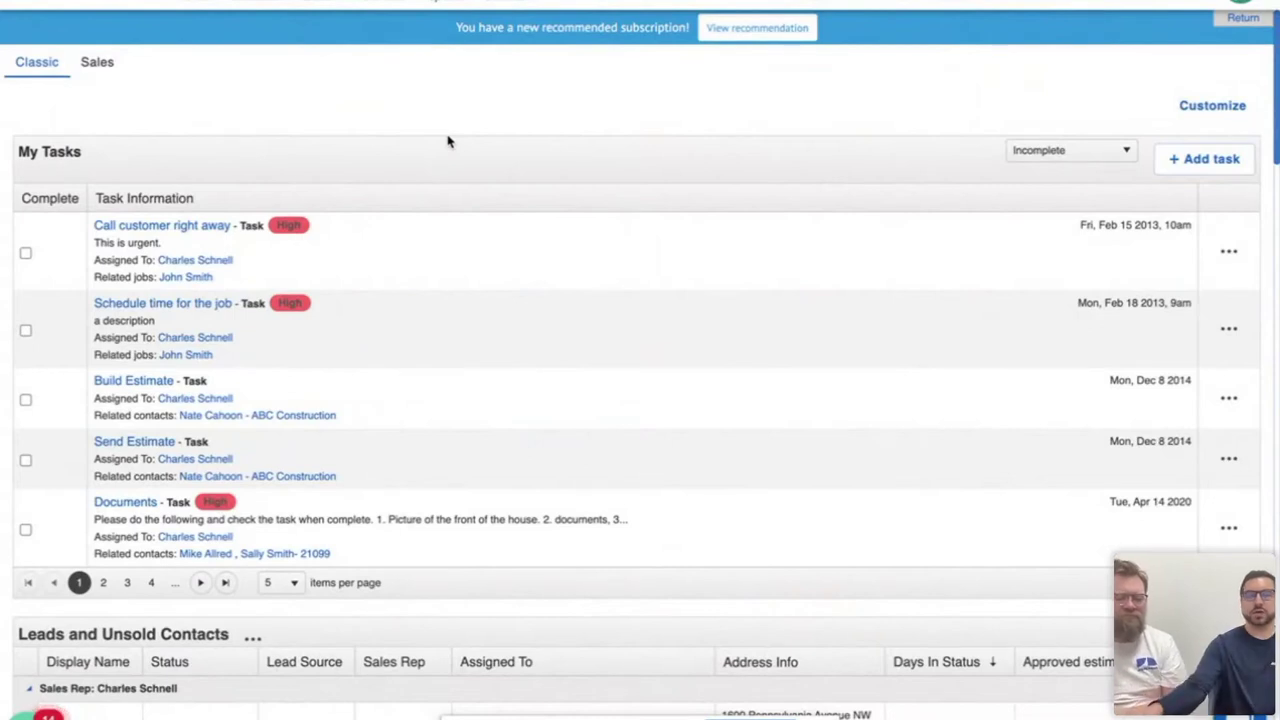
Open the Contacts boards and view the Sales board's stages from Lead to Lost
left_click(255, 12)
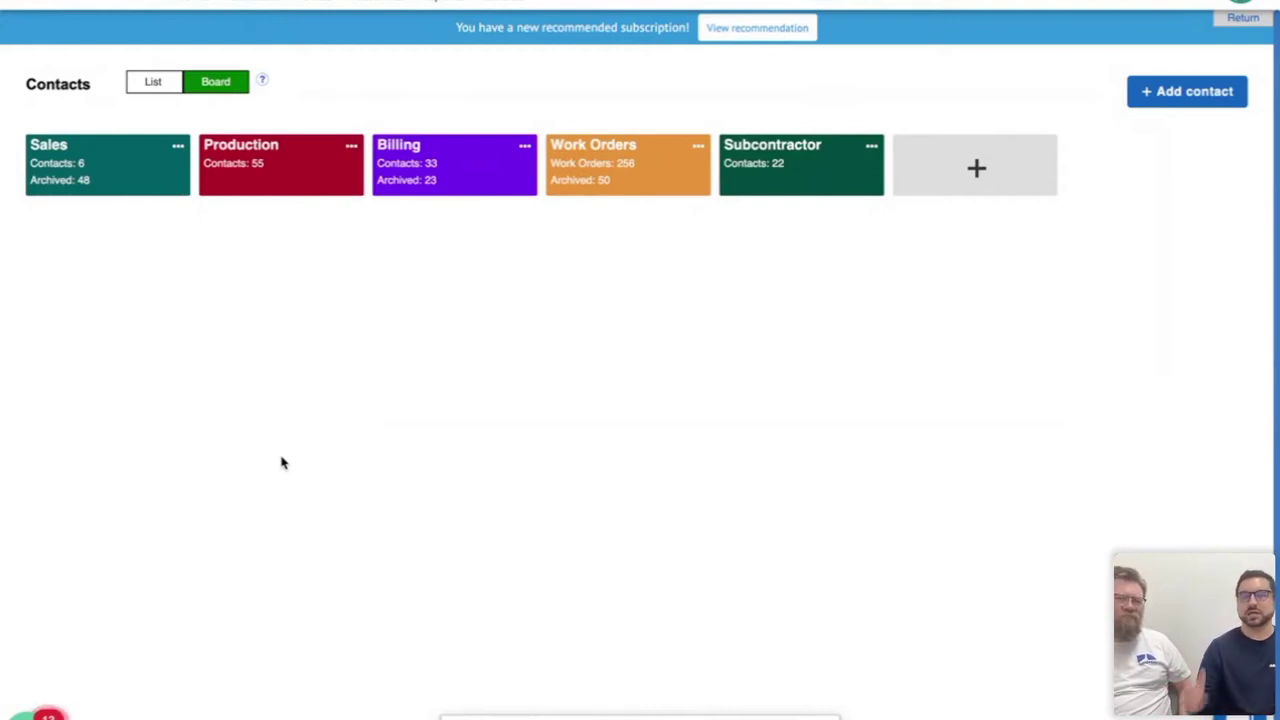
left_click(143, 160)
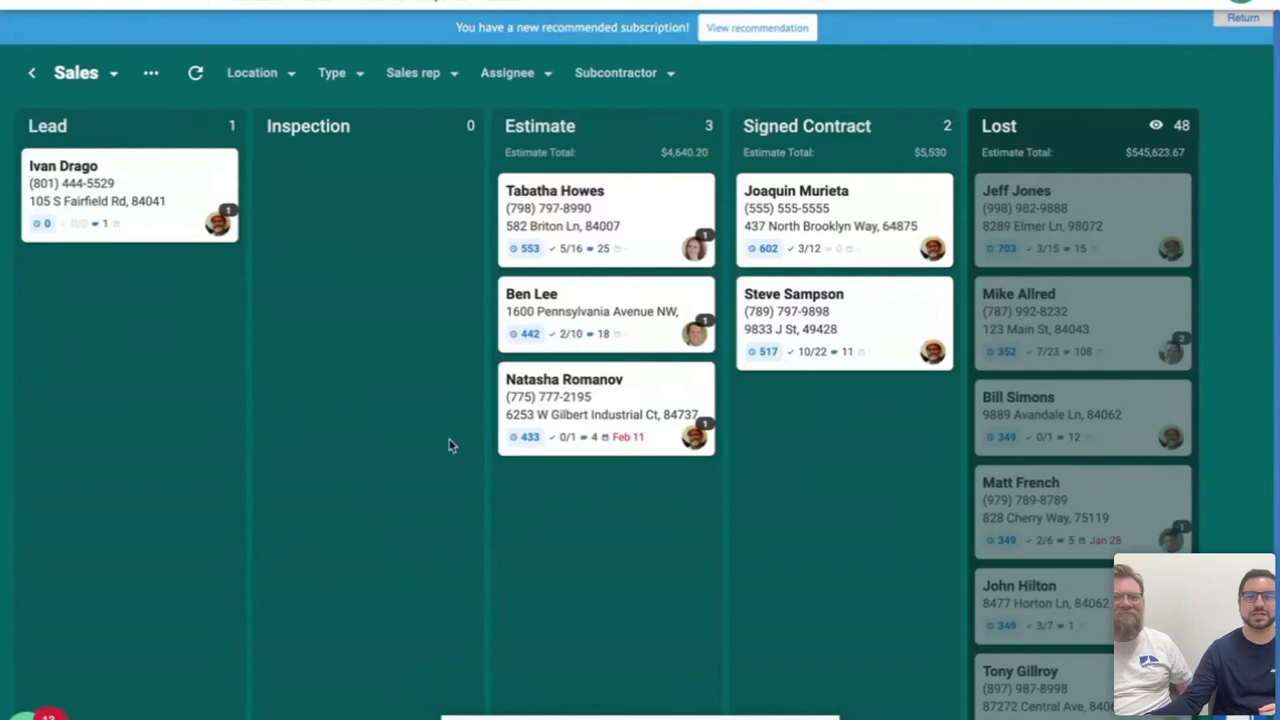
left_click_drag(606, 381, 657, 393)
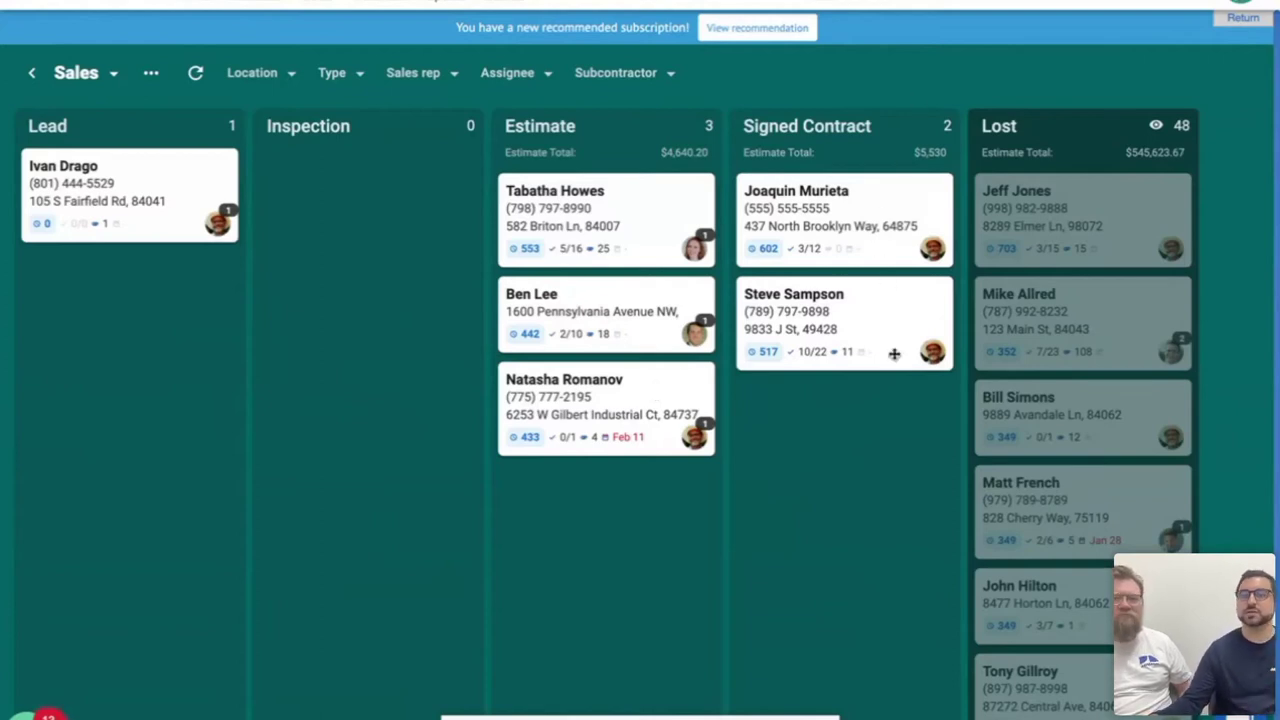
Switch to the Production board to review its stage columns, and bring up the Billing board
left_click(80, 73)
left_click(105, 176)
left_click(82, 73)
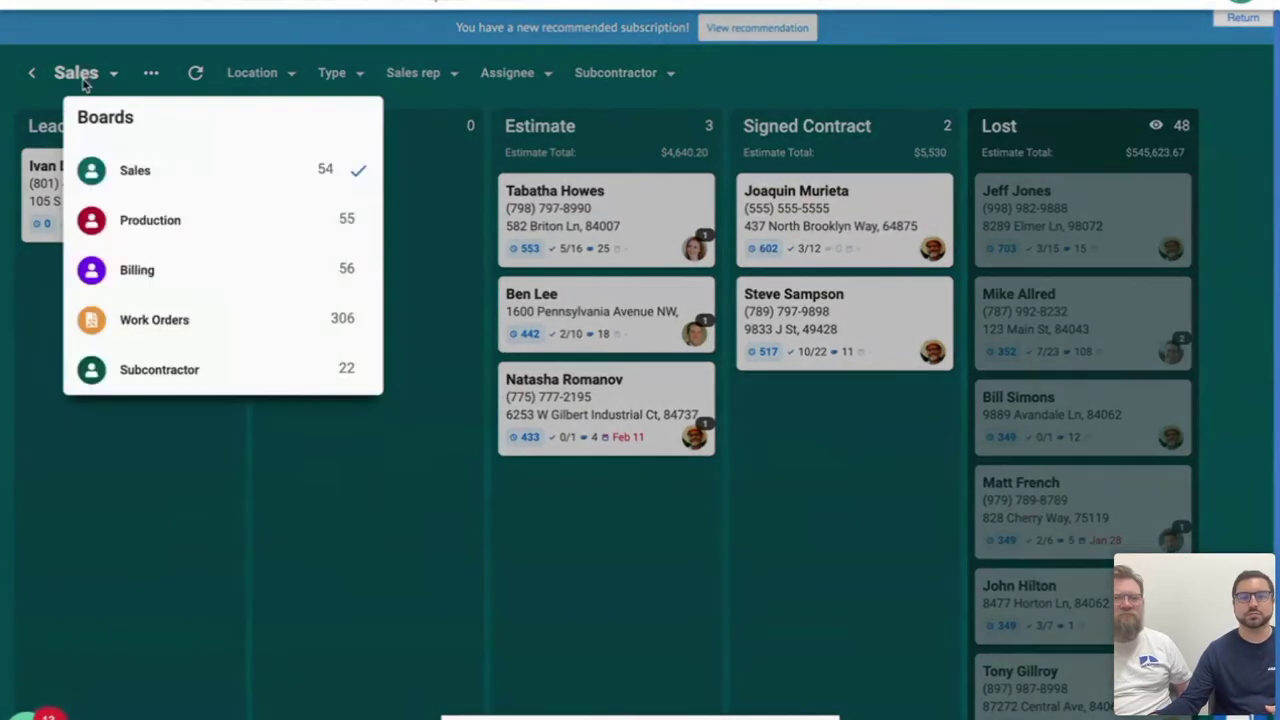
left_click(127, 218)
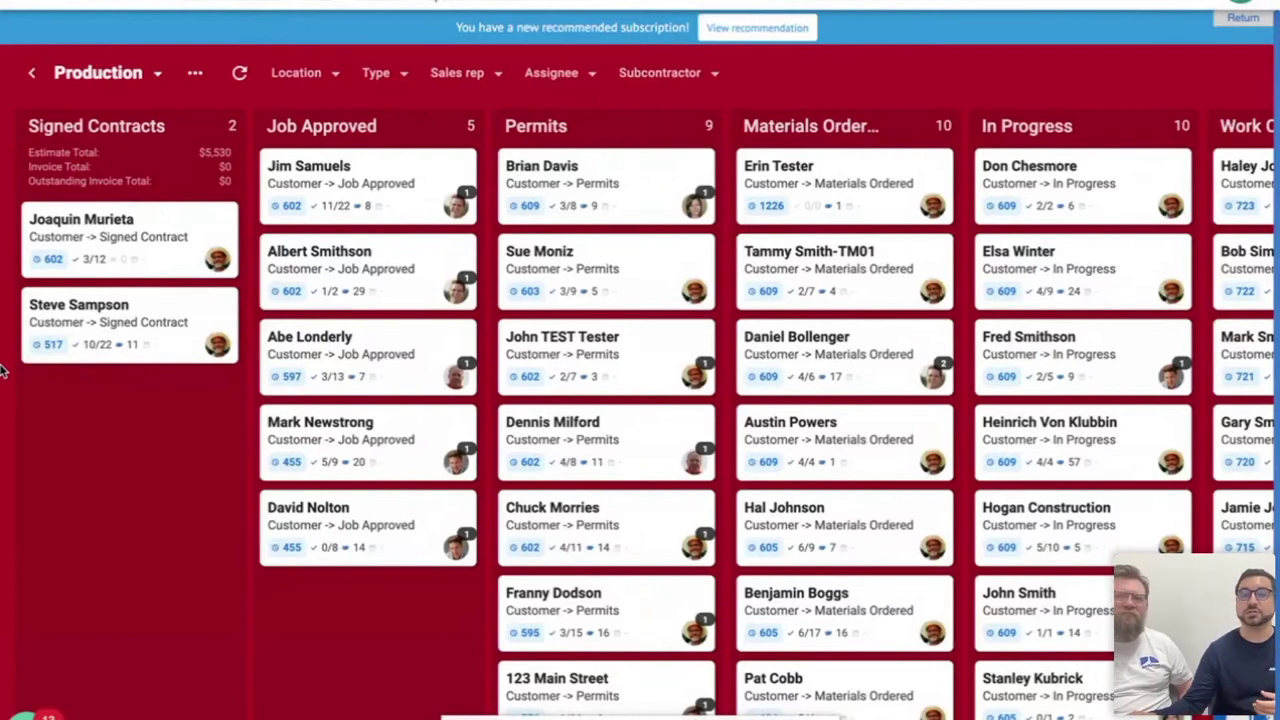
scroll(205, 251, "right", 2)
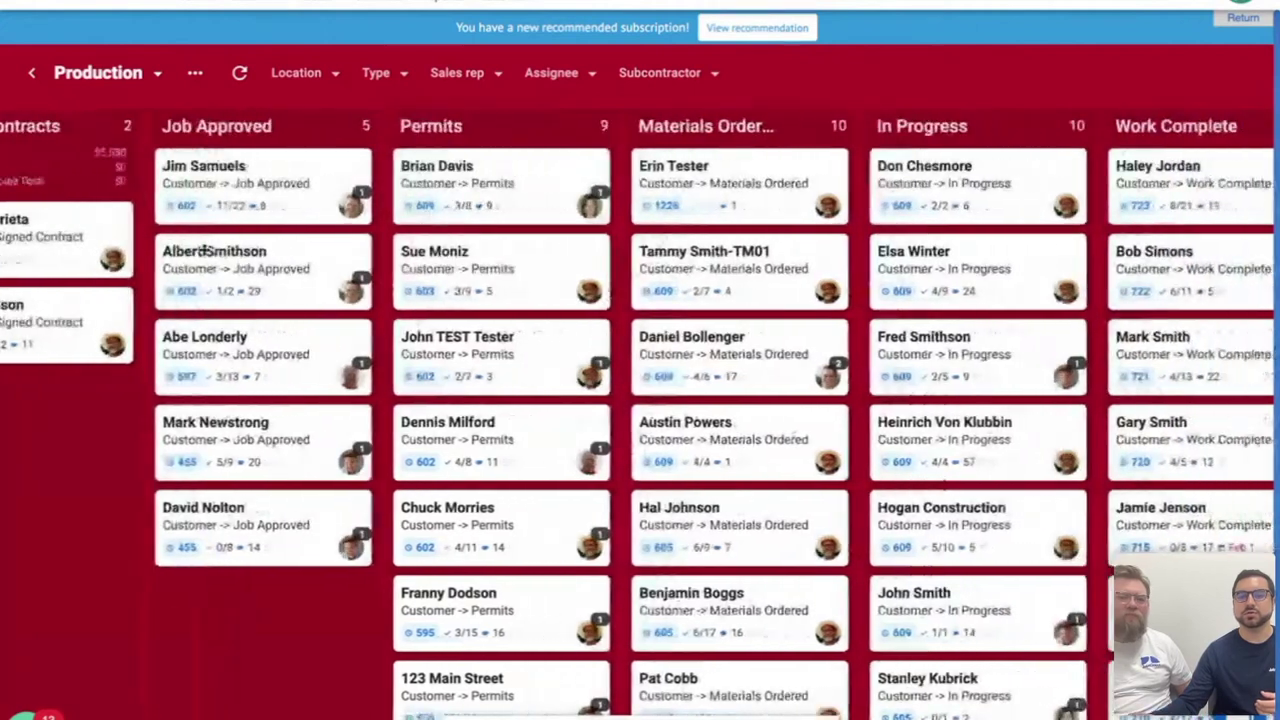
scroll(205, 251, "right", 2)
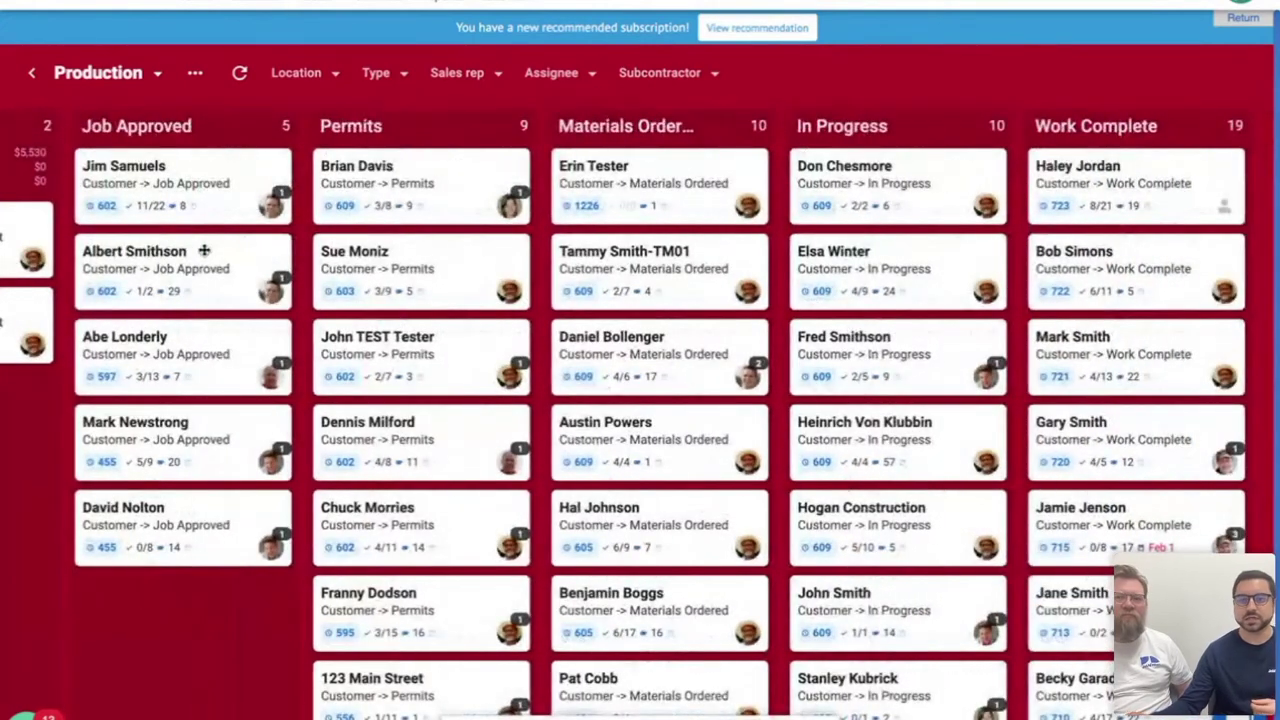
left_click(124, 76)
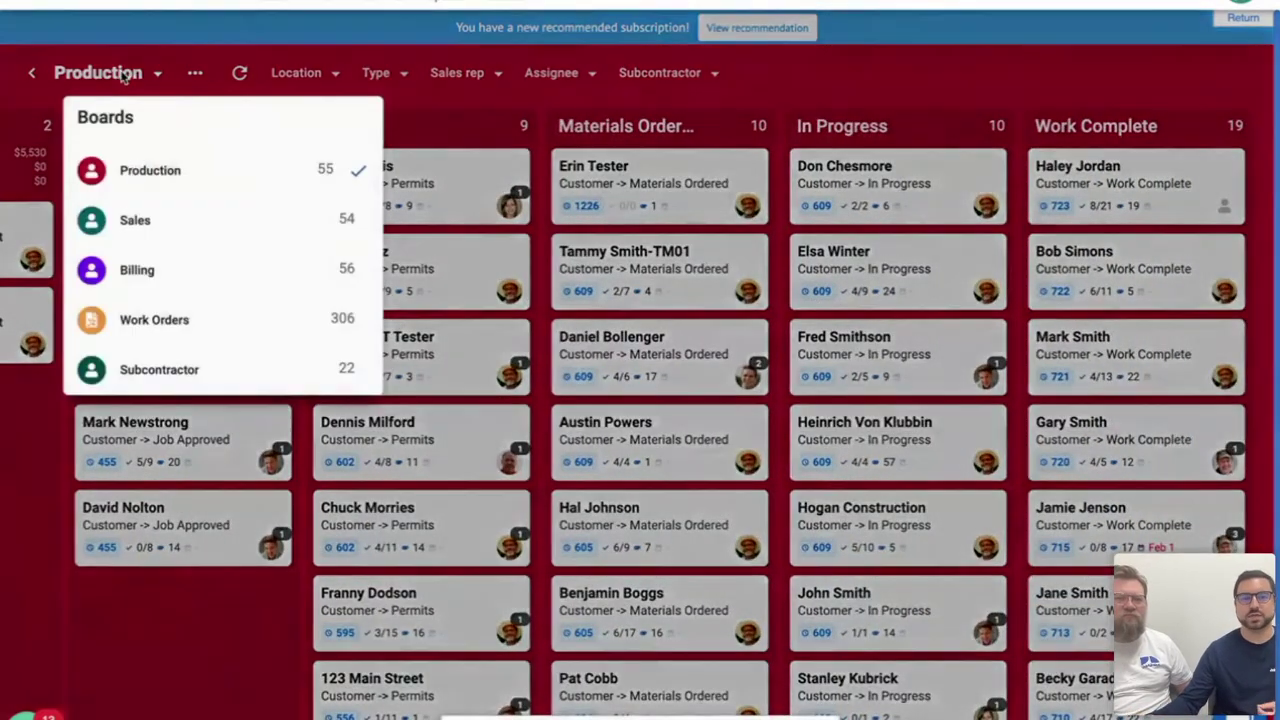
left_click(167, 268)
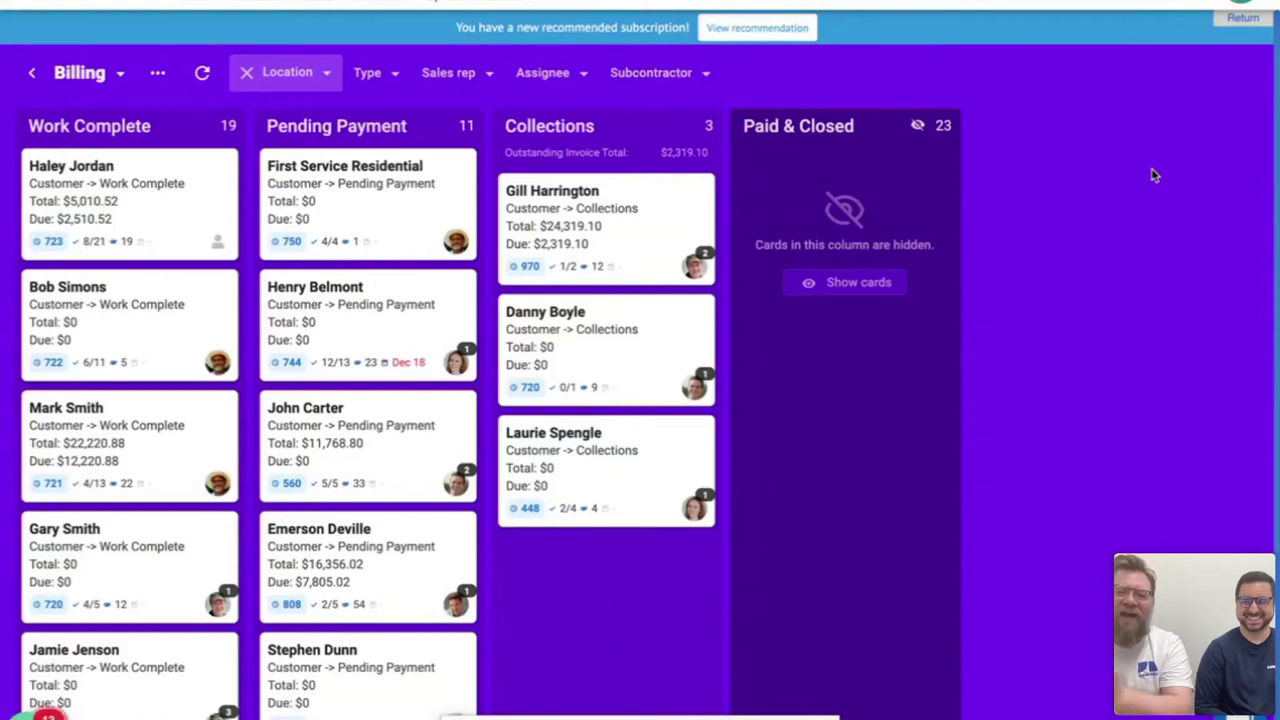
Open the Welcome Email template for editing from the email templates in the company settings
left_click(1236, 4)
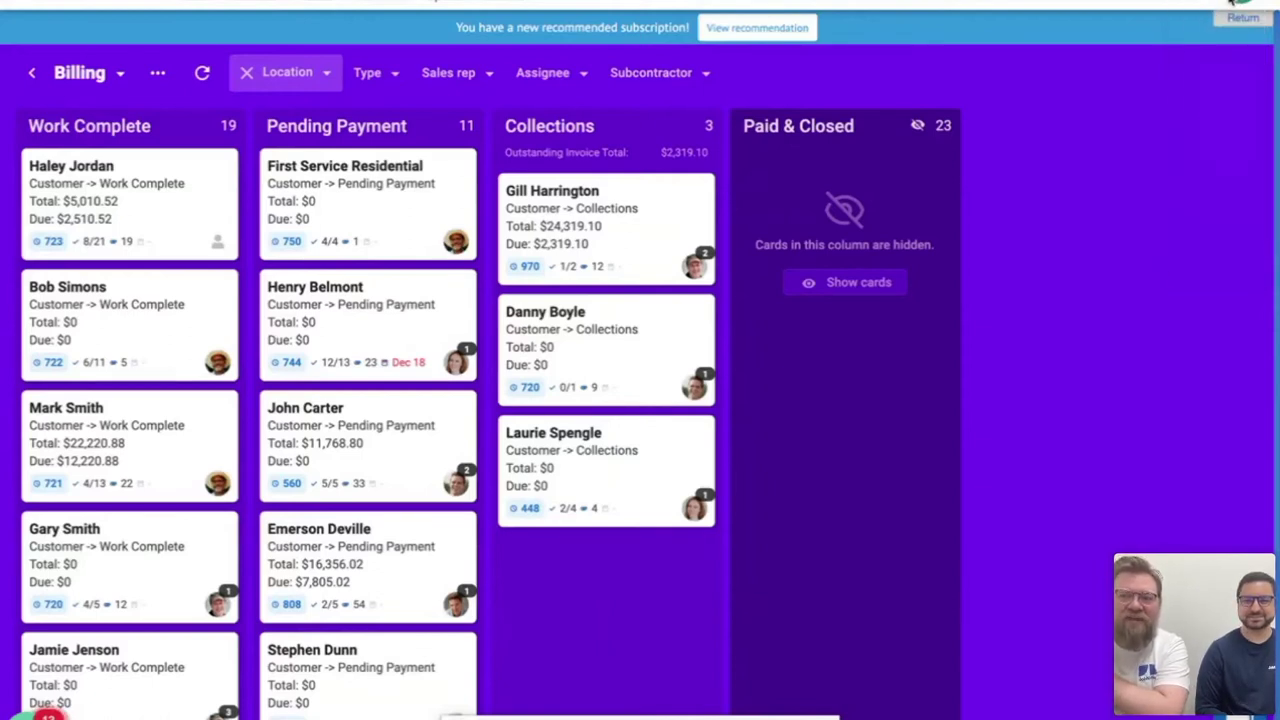
left_click(1230, 4)
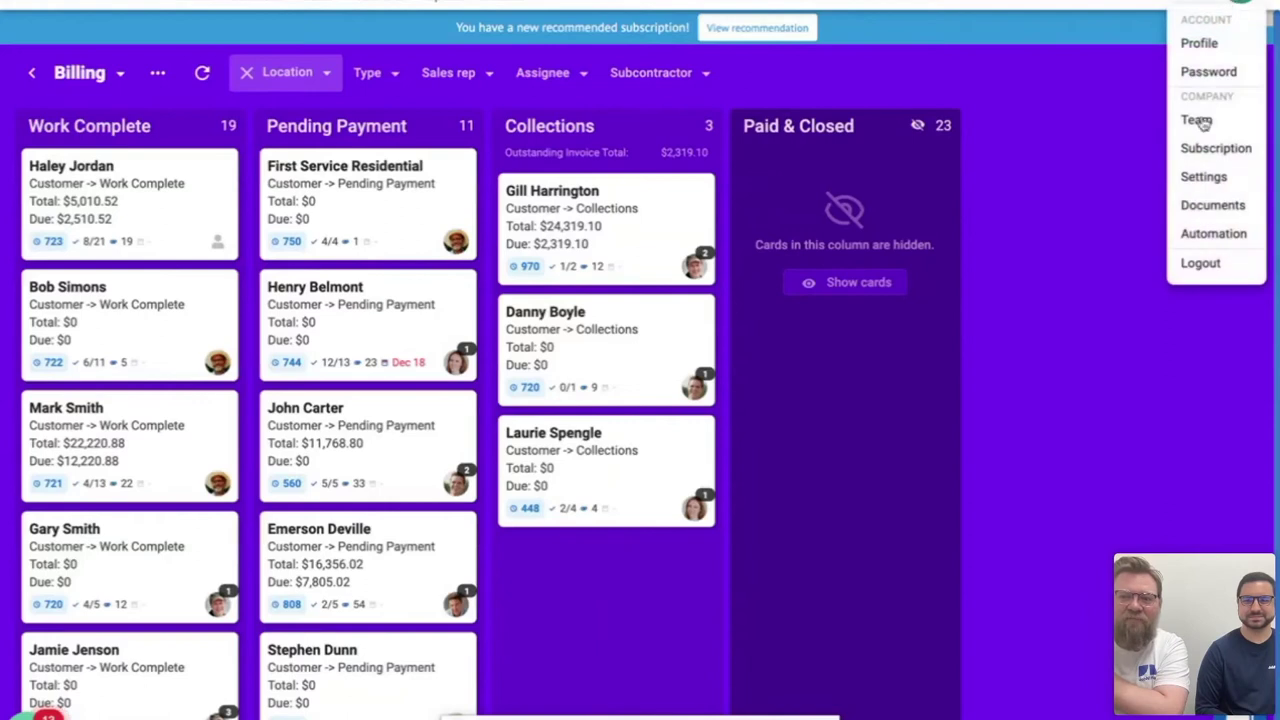
left_click(1200, 178)
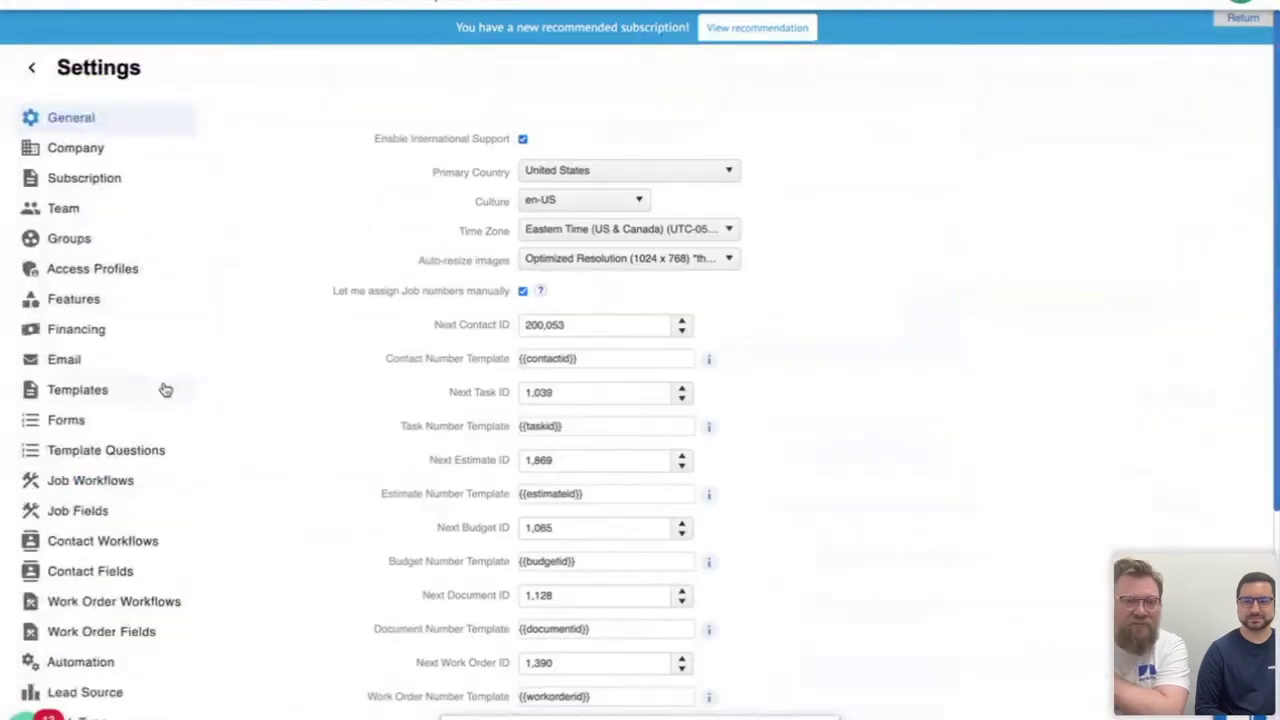
left_click(110, 397)
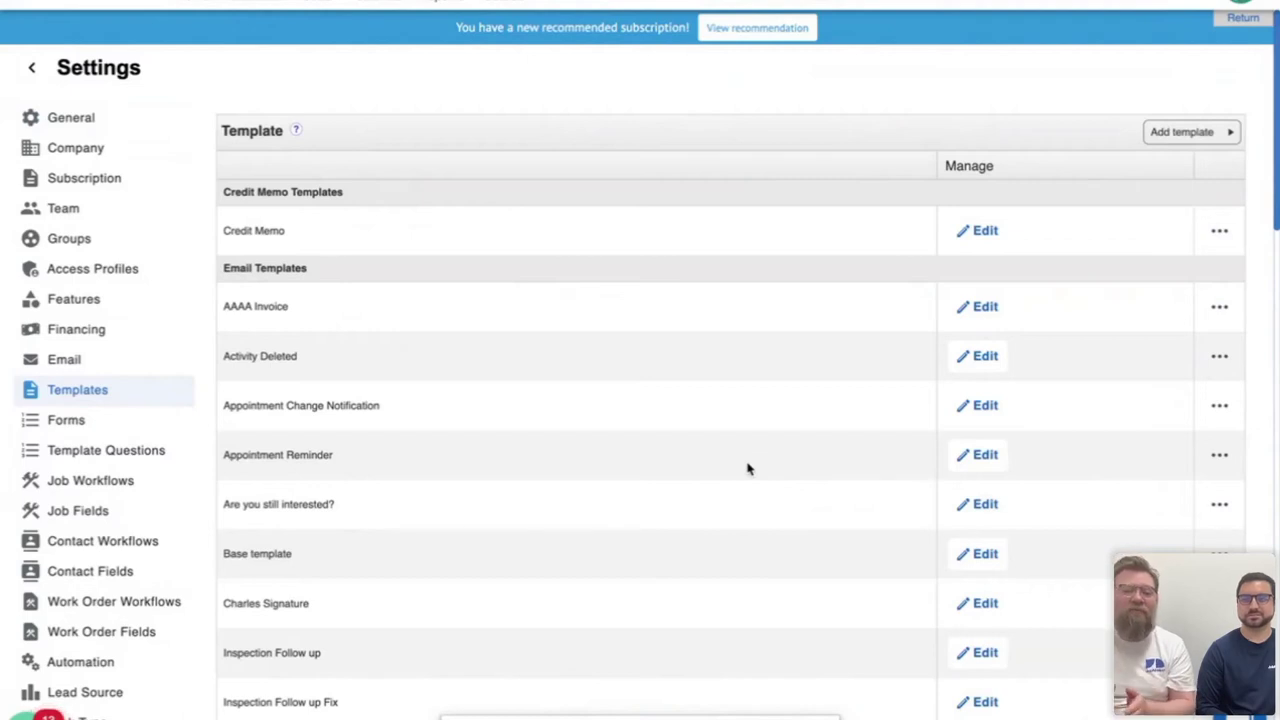
scroll(740, 470, "down", 3)
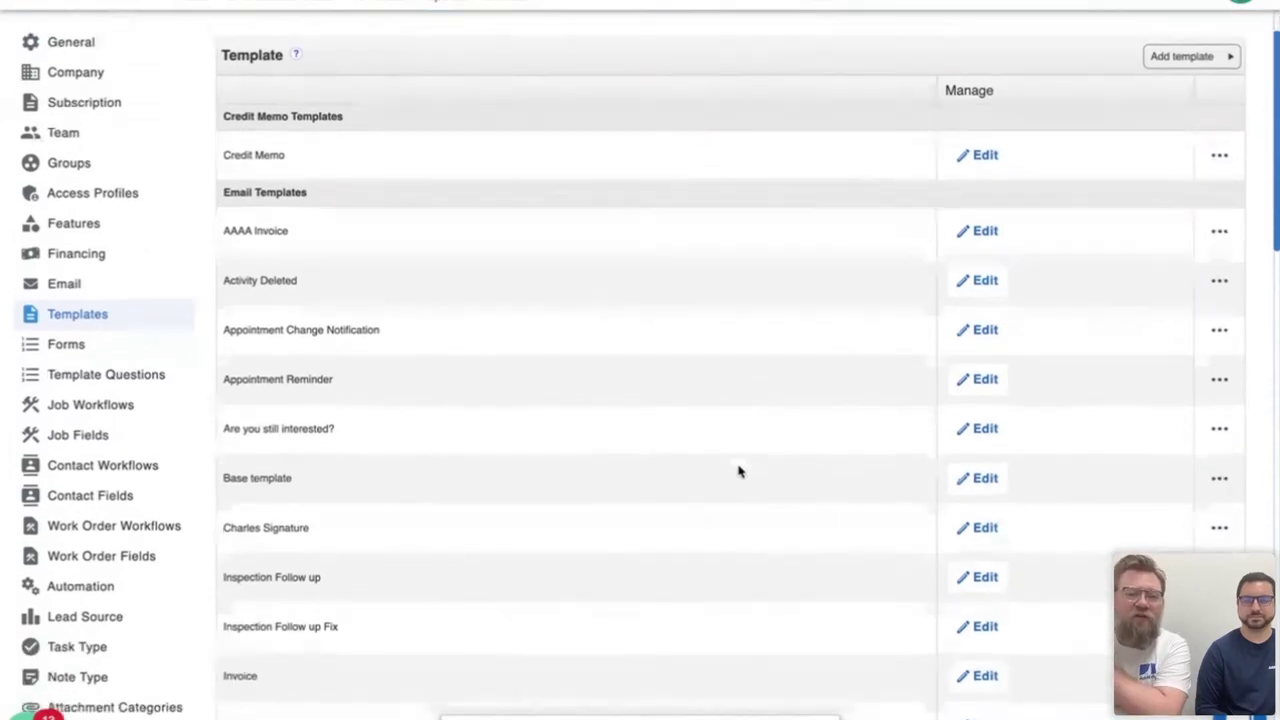
scroll(740, 470, "down", 8)
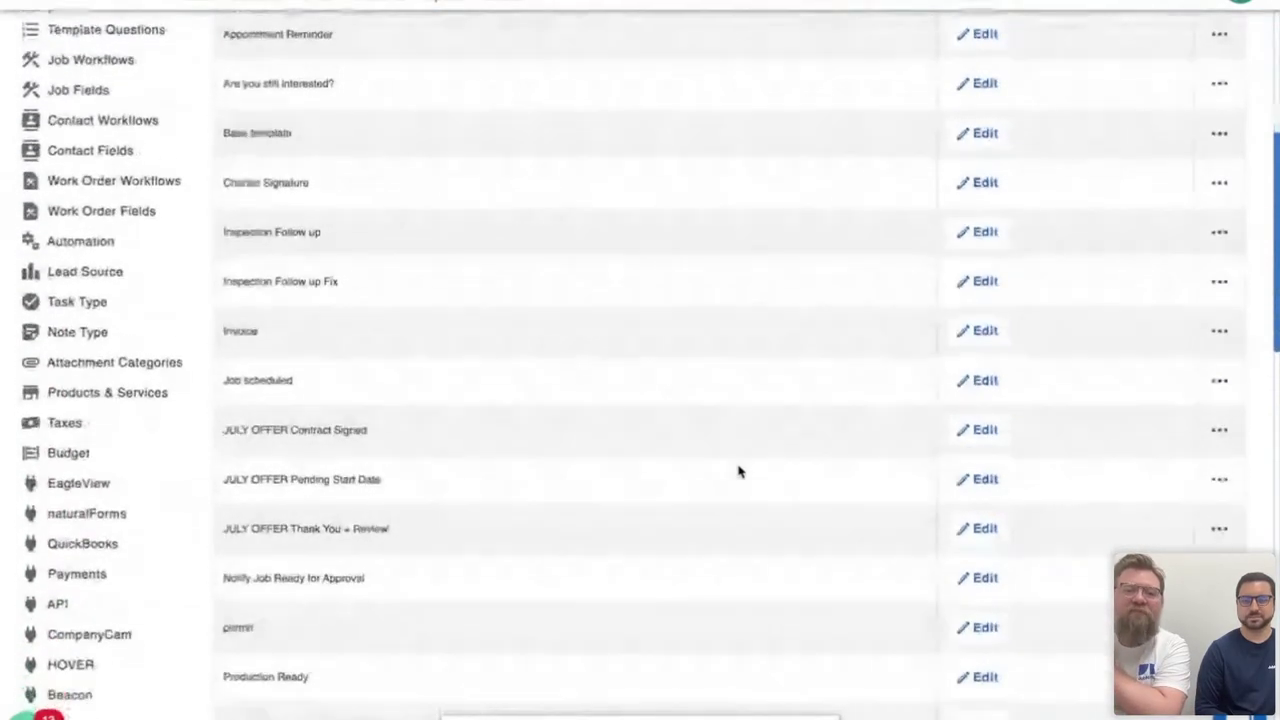
scroll(740, 470, "down", 6)
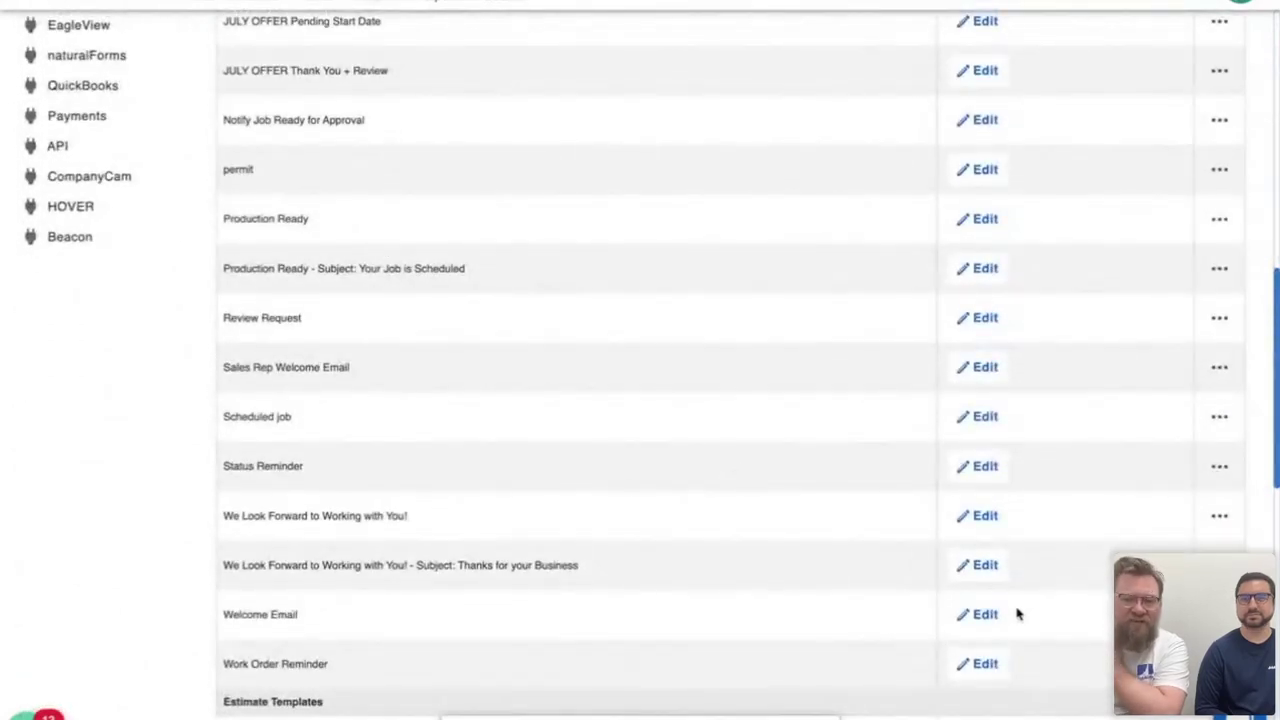
left_click(985, 615)
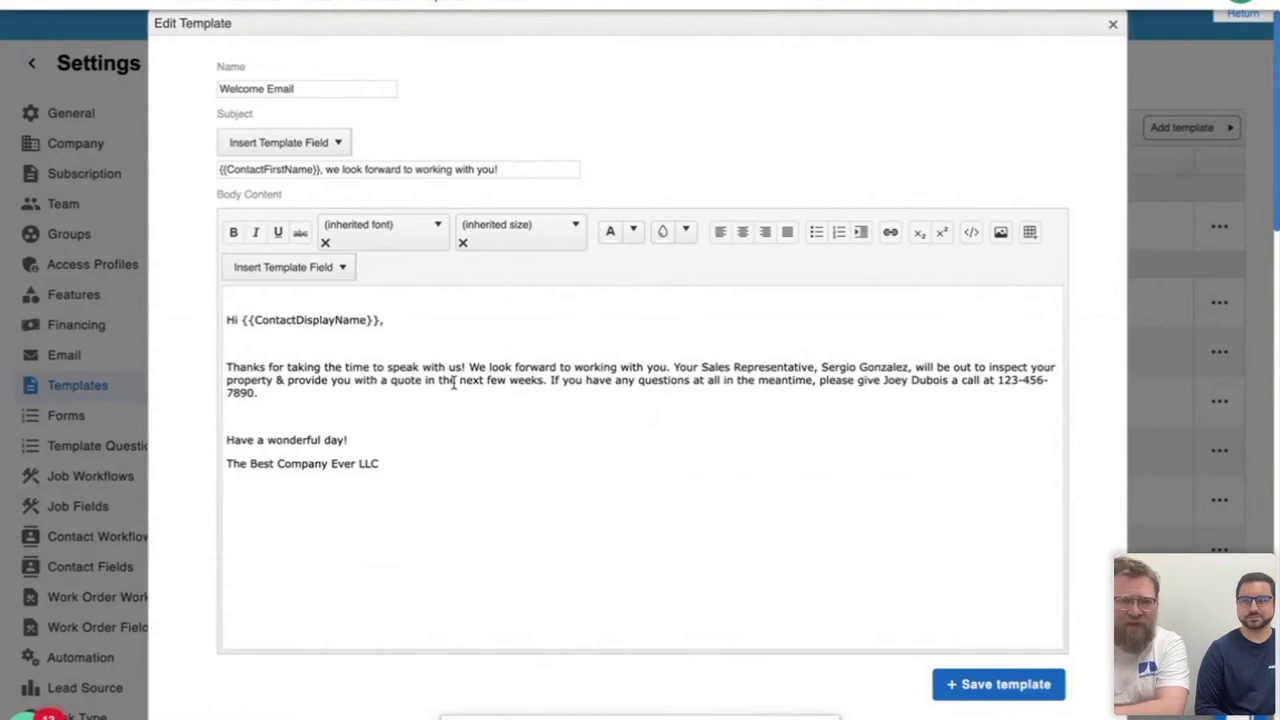
Inspect the {{ContactDisplayName}} field in the Welcome Email body, and close the template without saving
left_click(378, 321)
left_click_drag(361, 321, 243, 321)
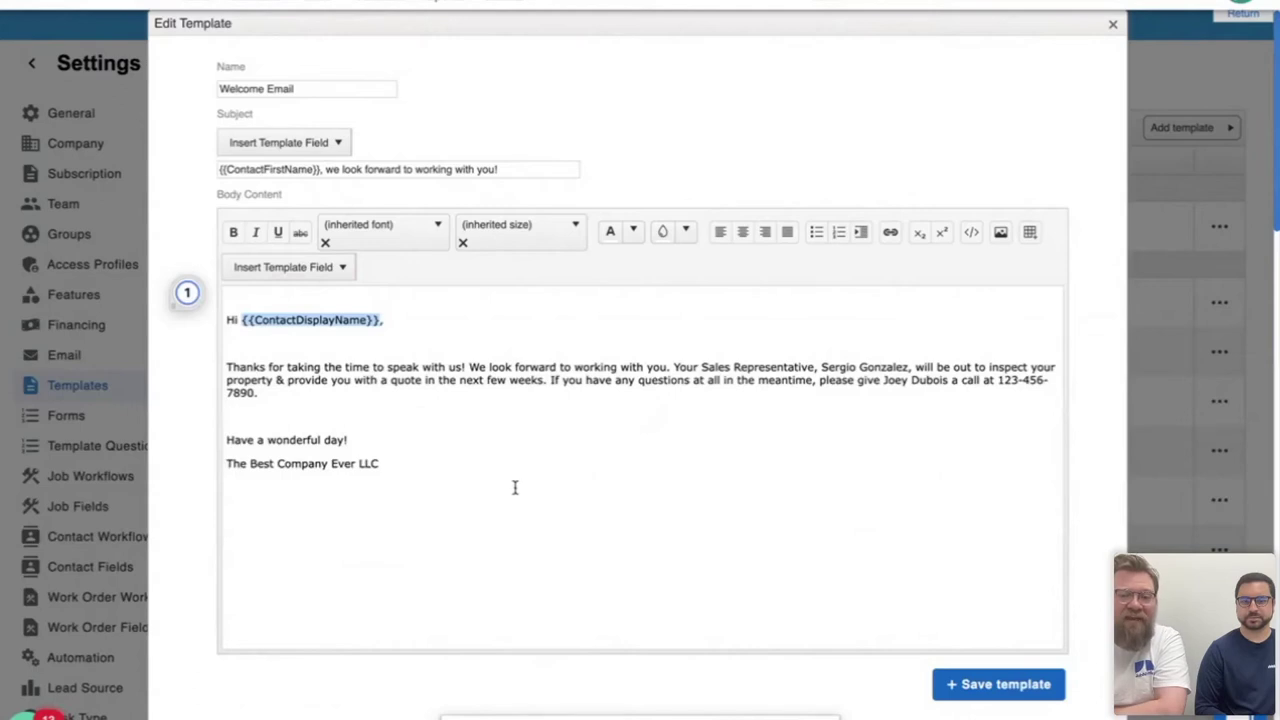
scroll(352, 264, "down", 1)
left_click(339, 246)
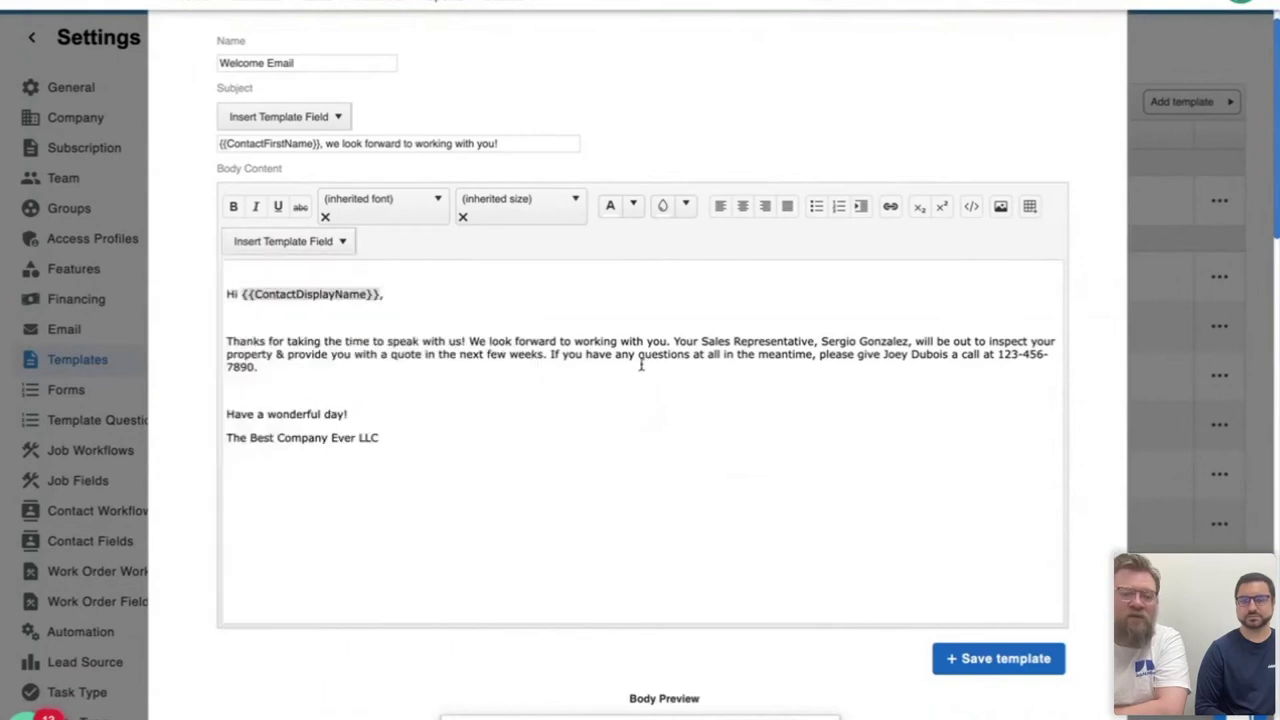
scroll(822, 296, "up", 1)
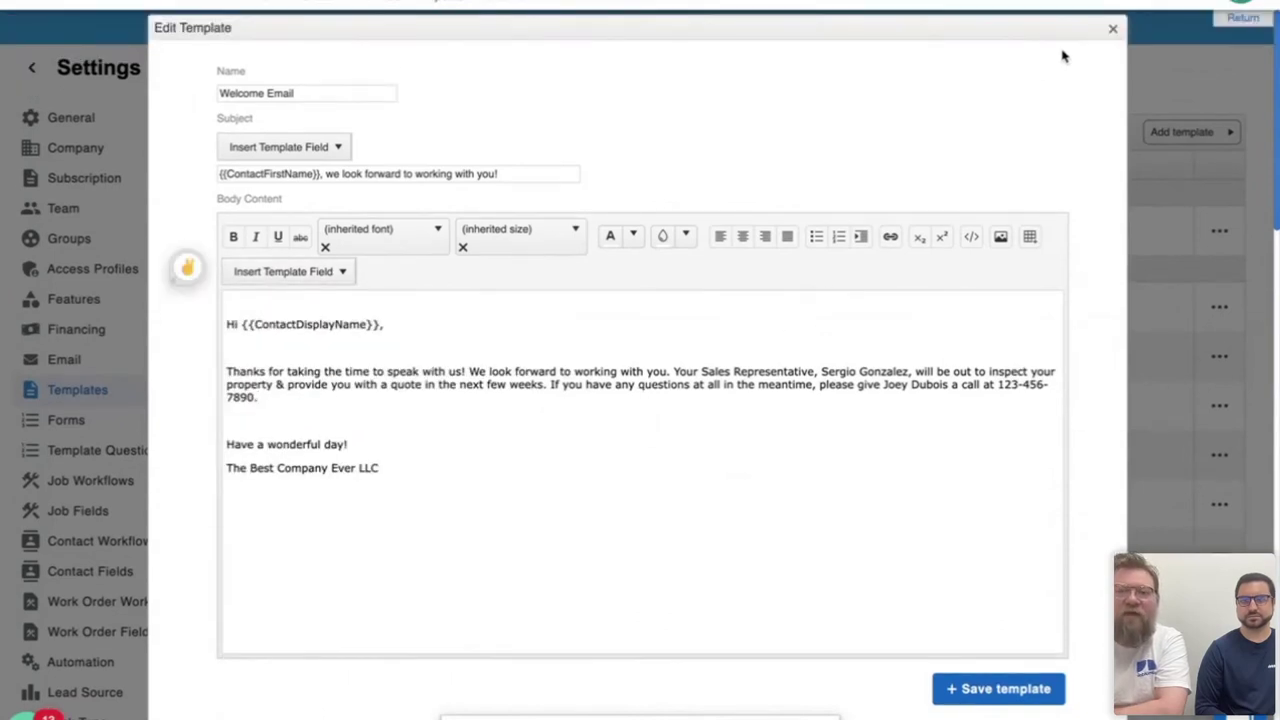
left_click(1112, 28)
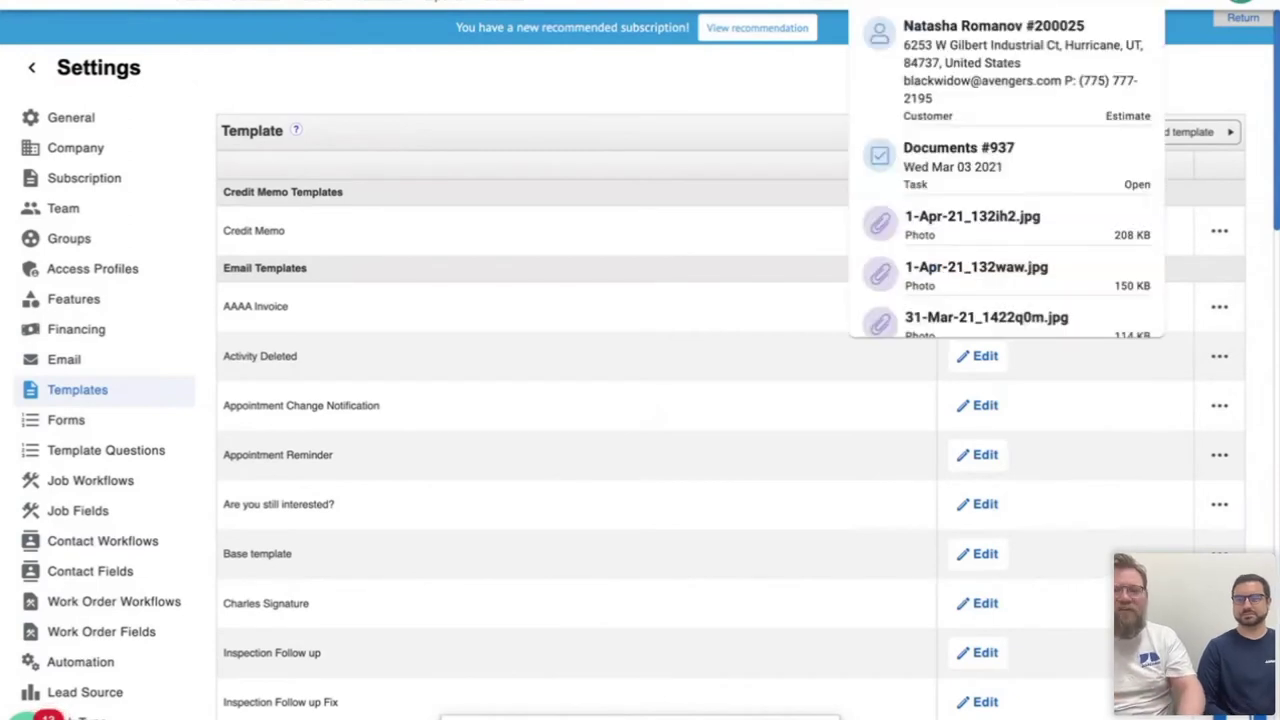
Open the Estimate-stage customer's contact record, preview a new email filled from the Welcome Email template, and close it unsent
left_click(1025, 43)
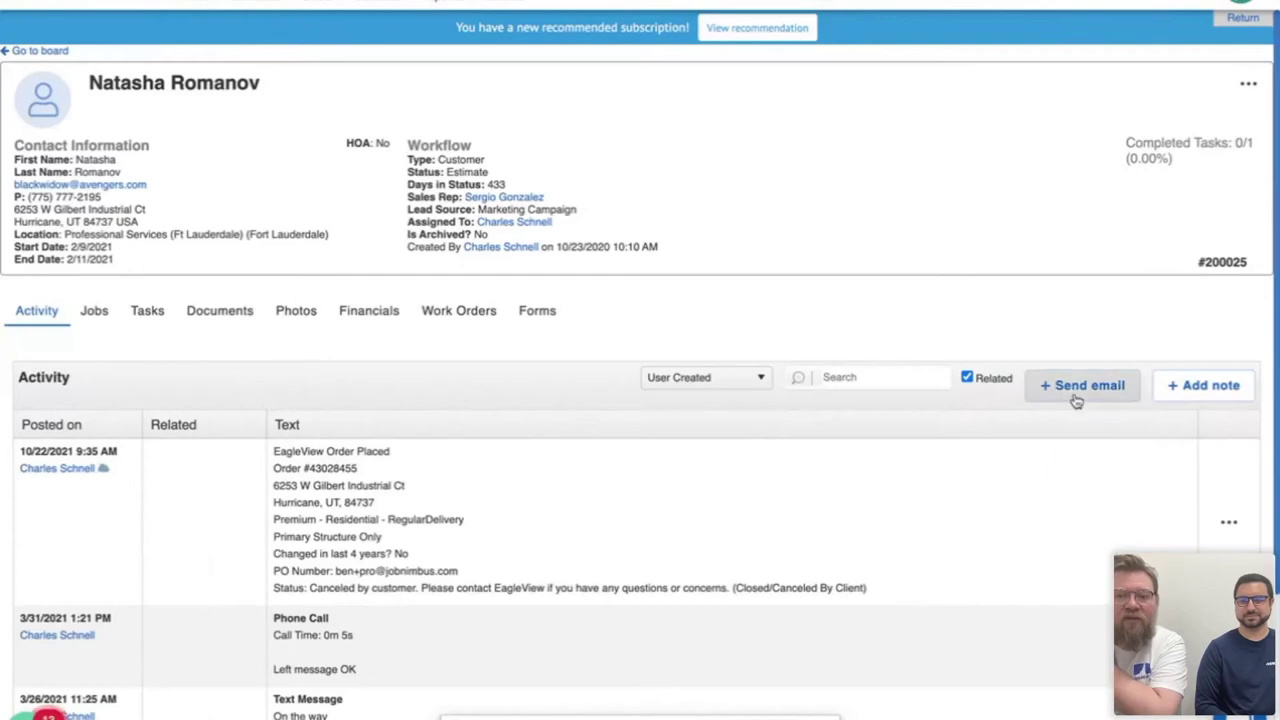
left_click(1076, 400)
left_click(447, 167)
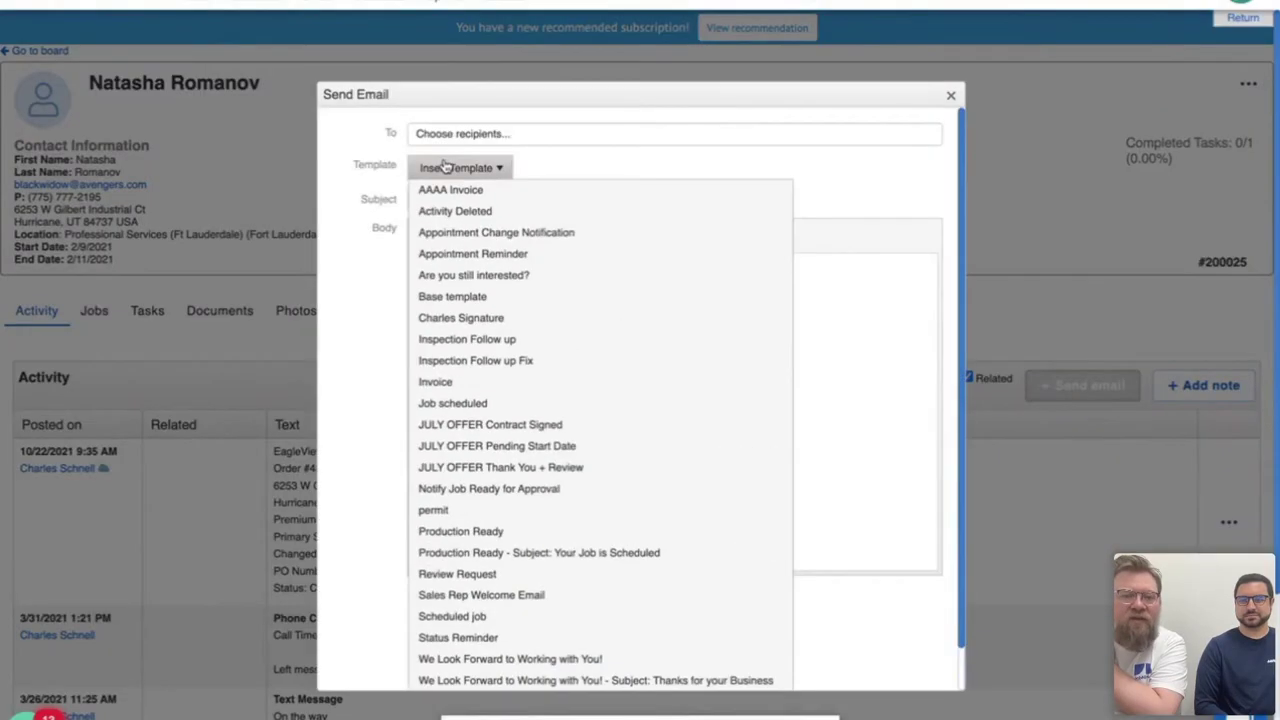
scroll(545, 500, "down", 1)
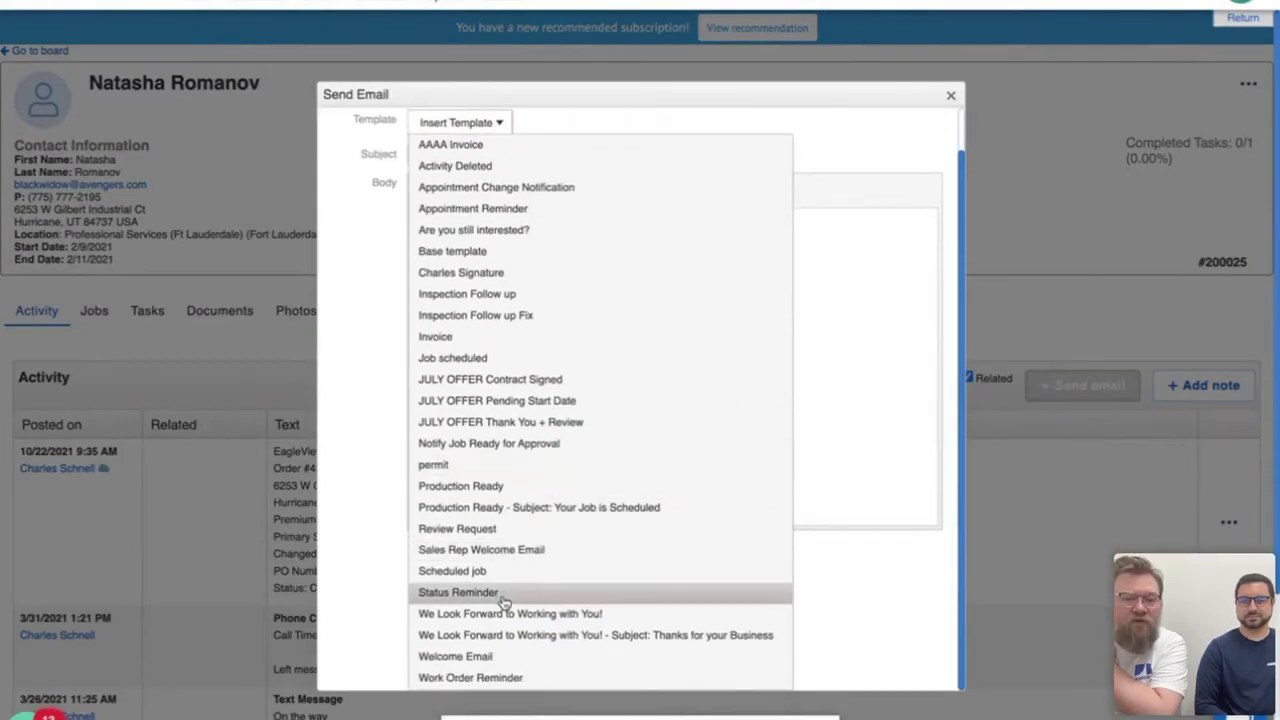
left_click(484, 657)
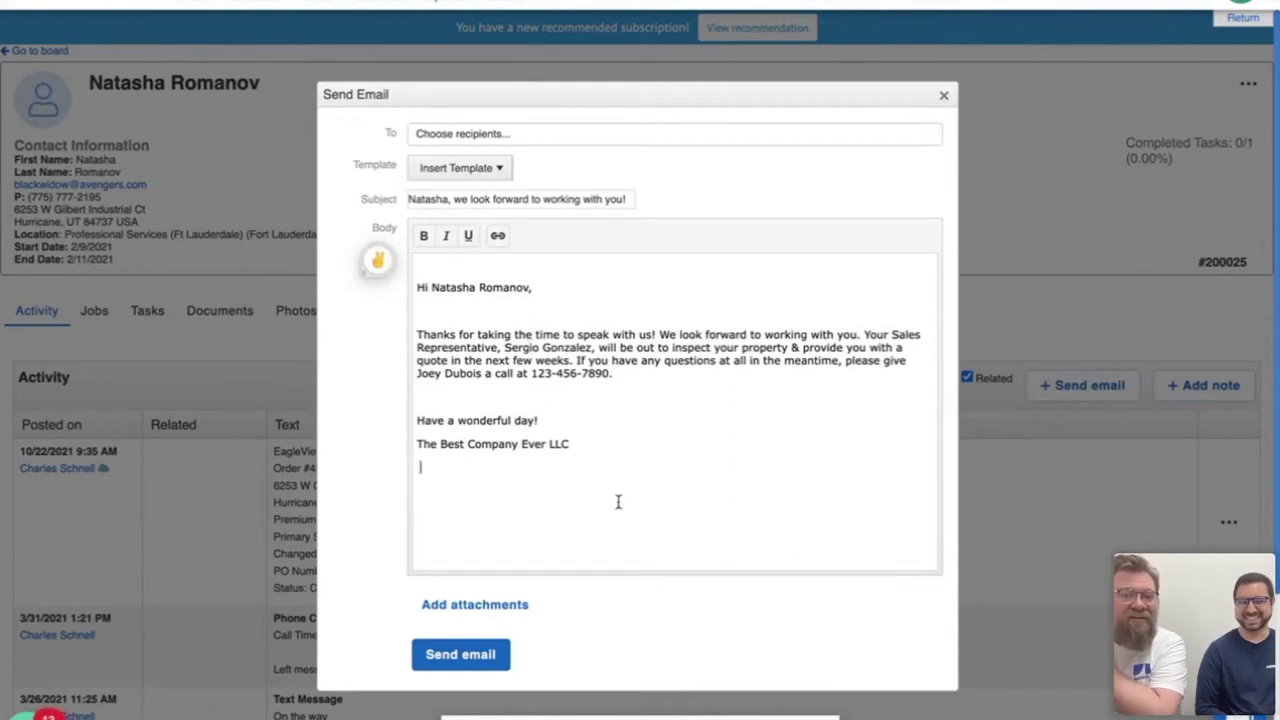
left_click(943, 98)
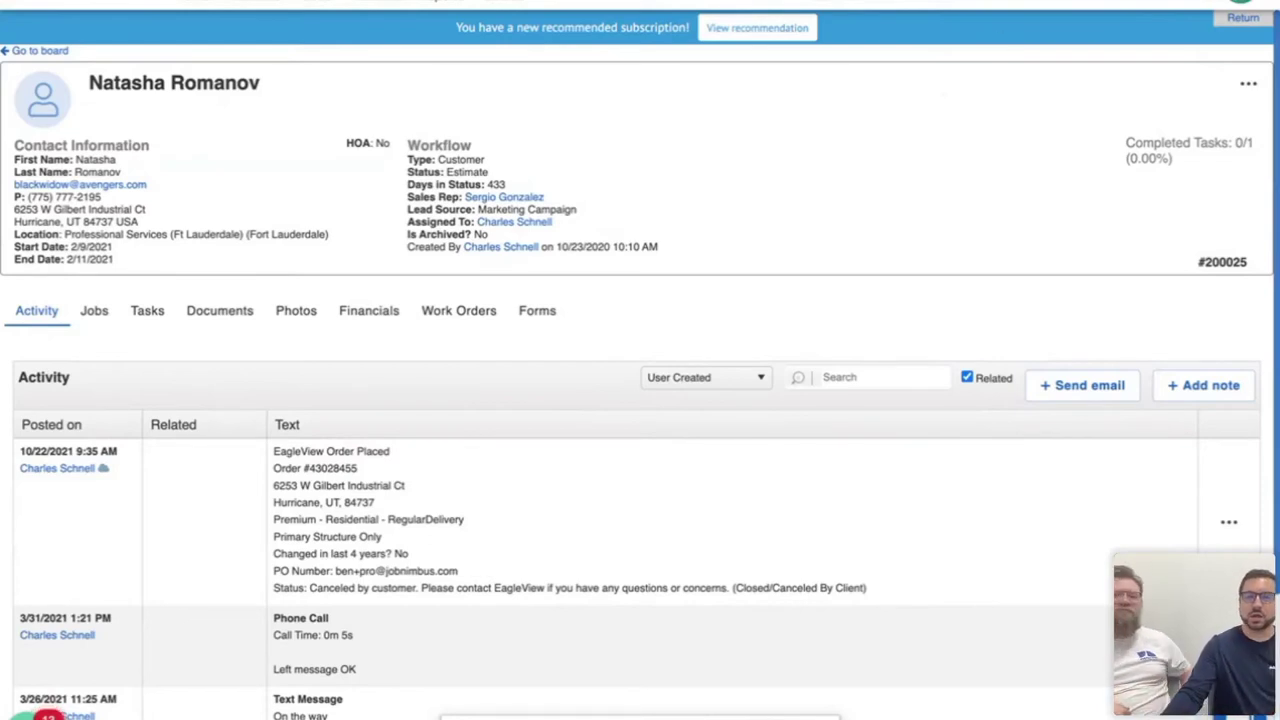
Review the "01 - Contact Payment Reminder" rule in the automation settings and close it without changes
left_click(1240, 3)
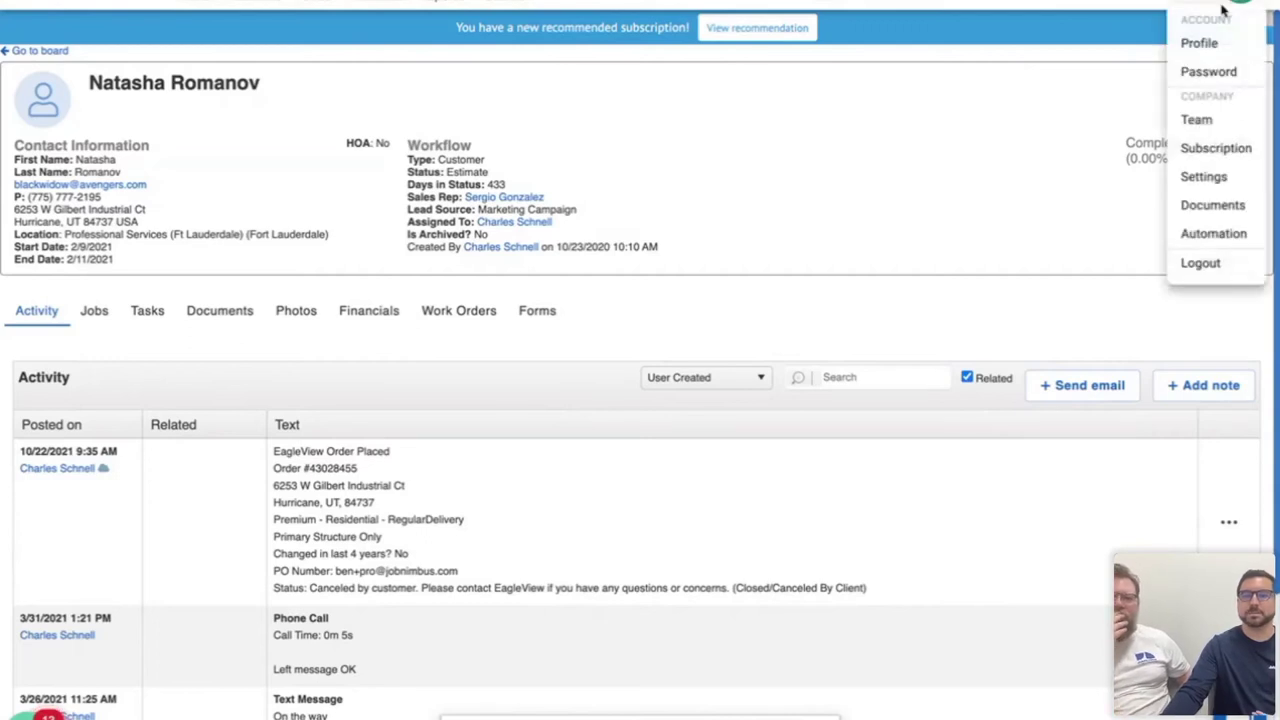
left_click(1204, 182)
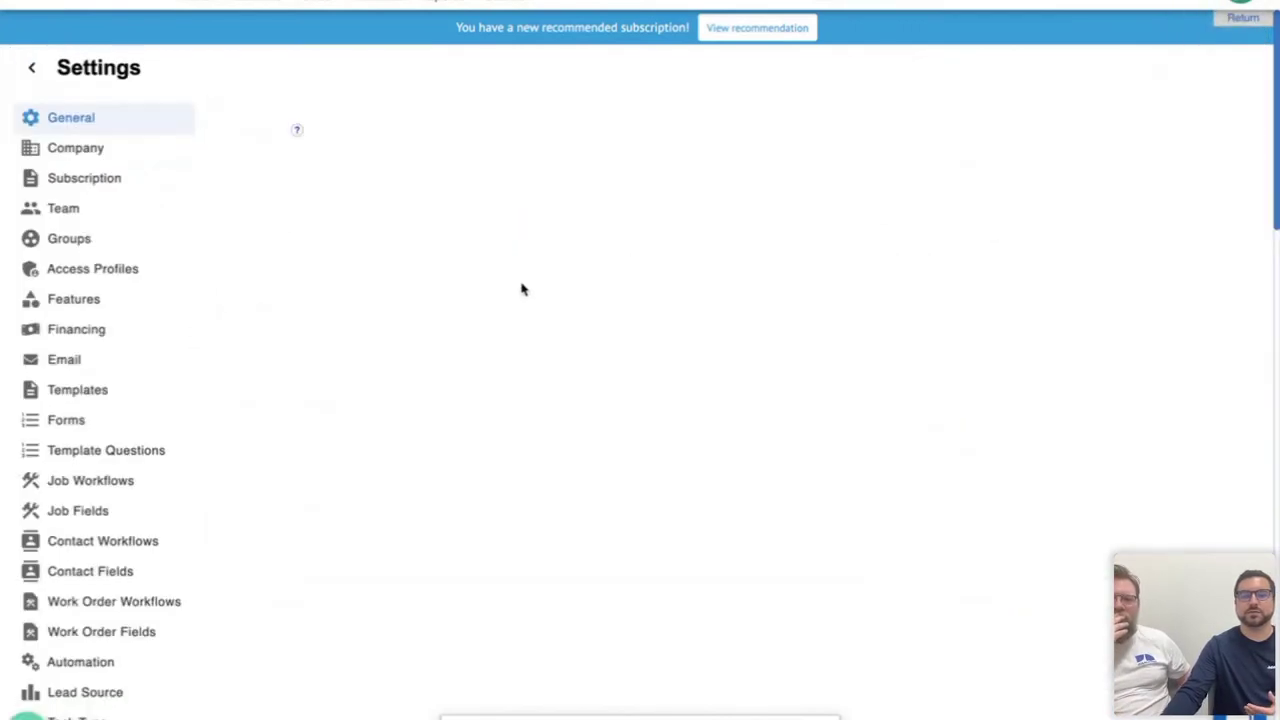
left_click(100, 664)
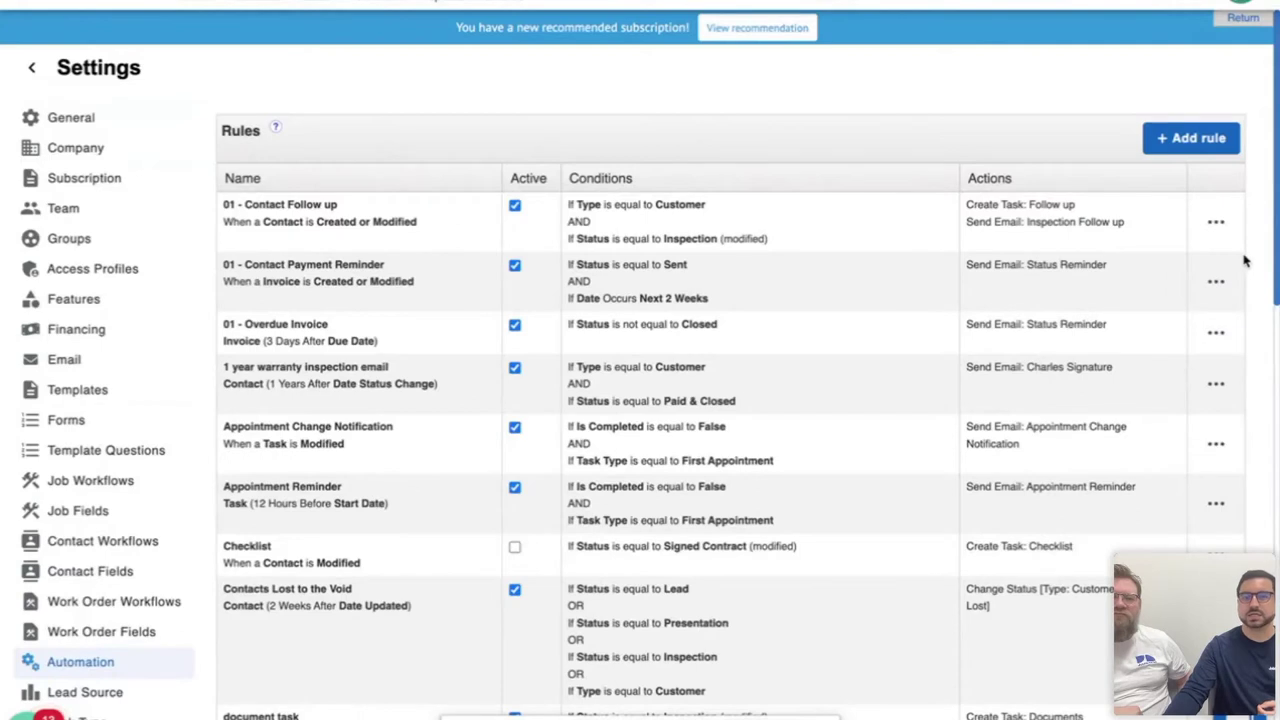
left_click(1216, 281)
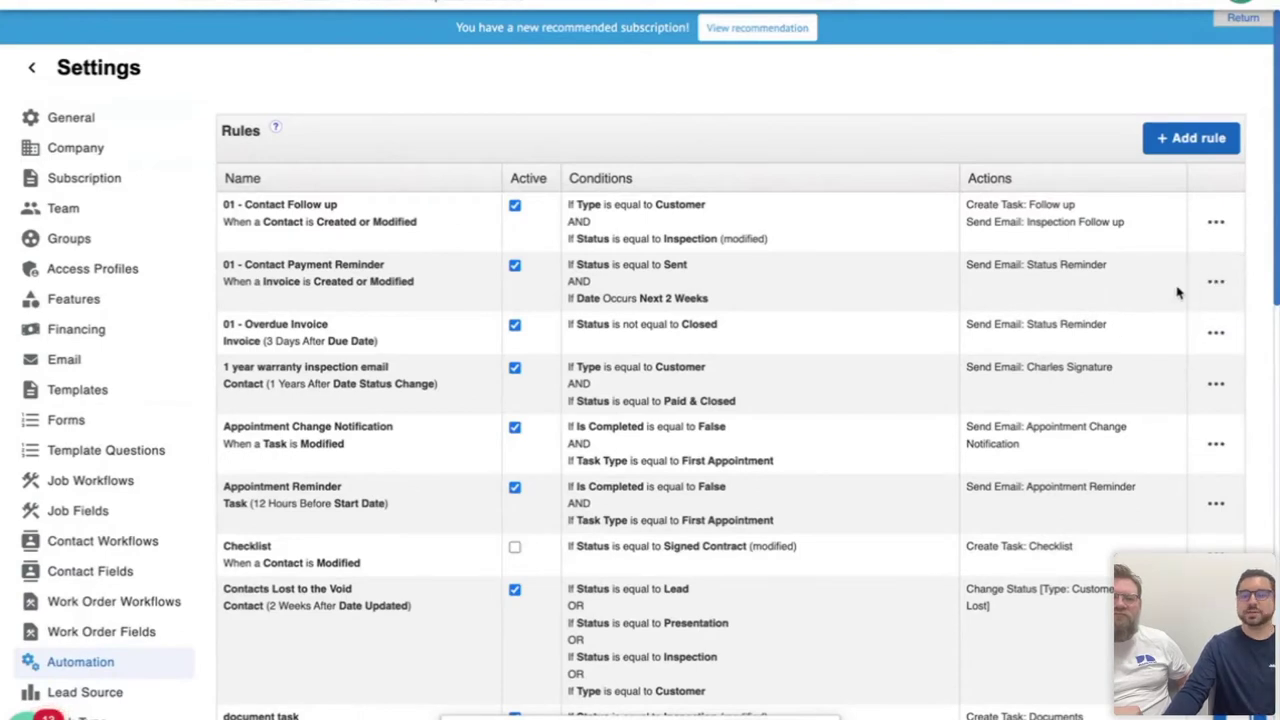
left_click(1214, 283)
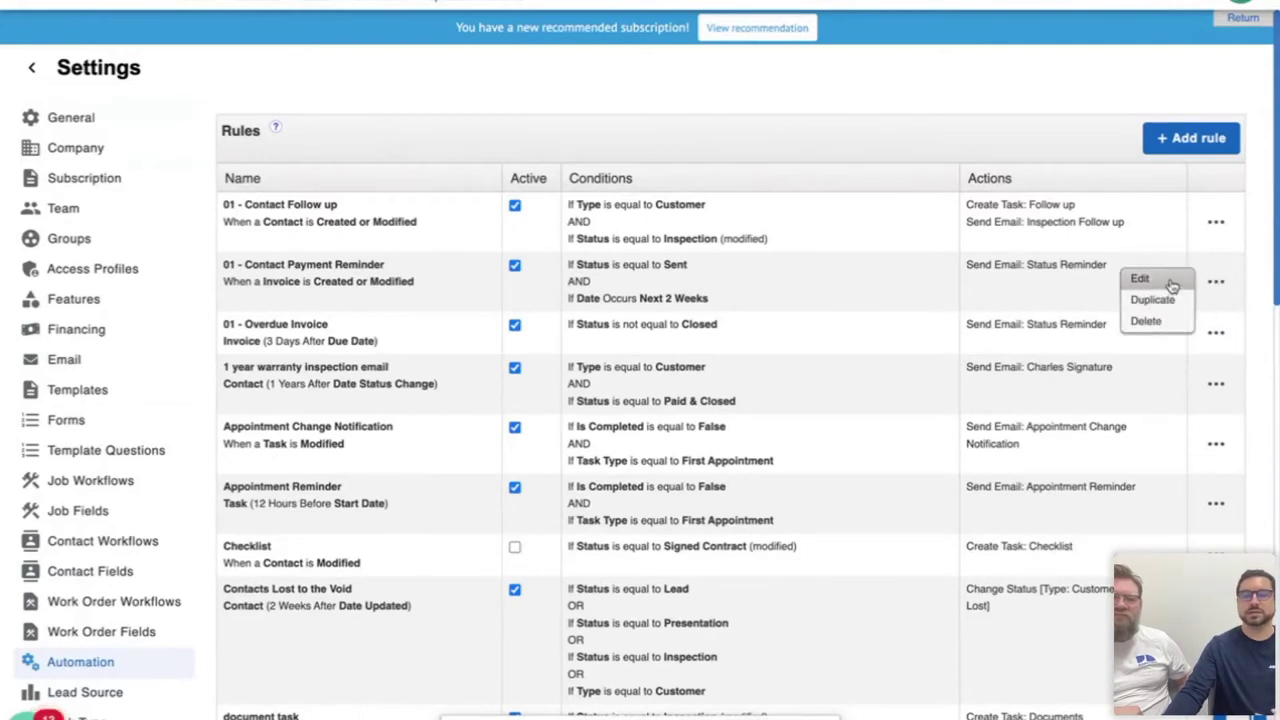
left_click(1140, 279)
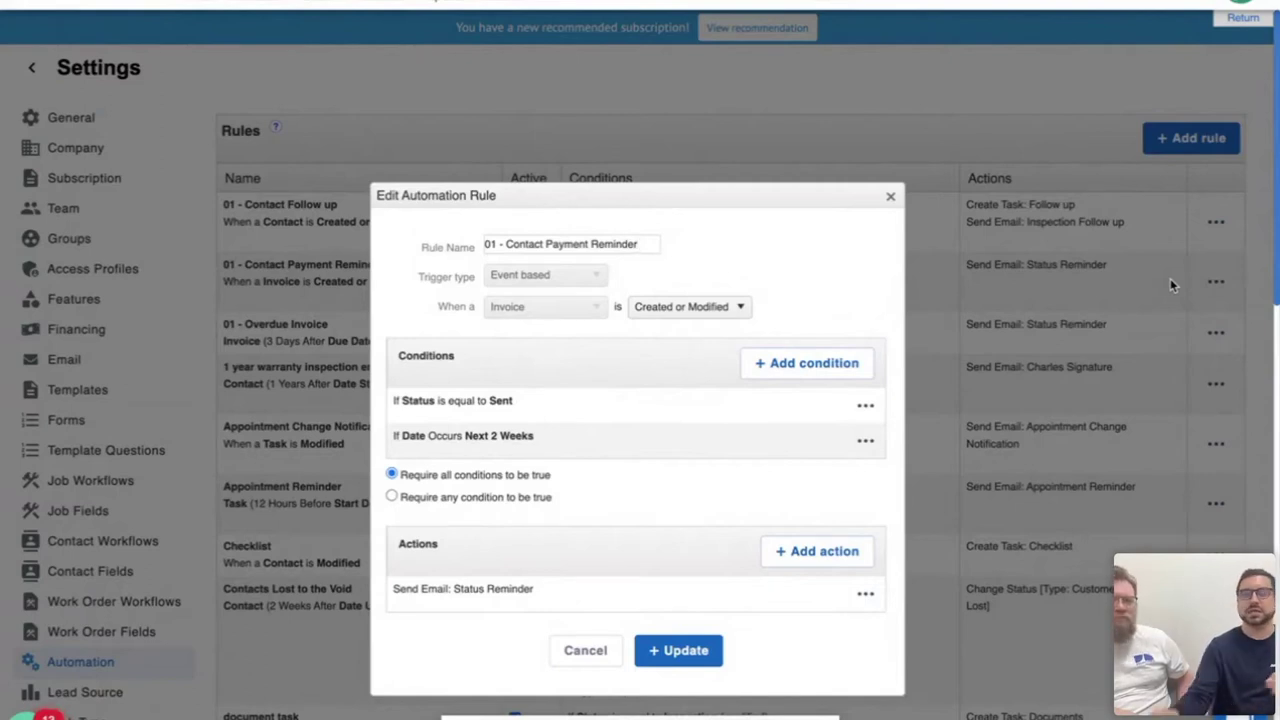
left_click(890, 198)
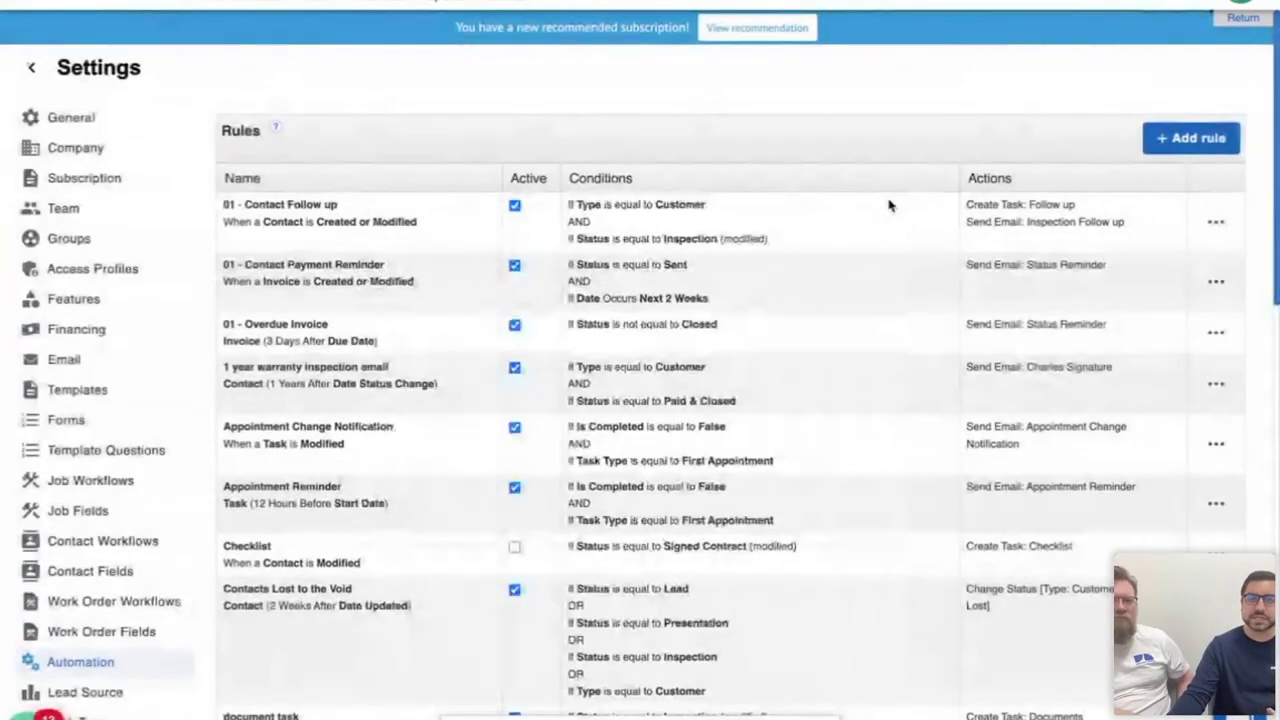
Review the trigger, condition and action of the "01 - Overdue Invoice" automation rule, and close it without changes
left_click(1205, 335)
left_click(1177, 328)
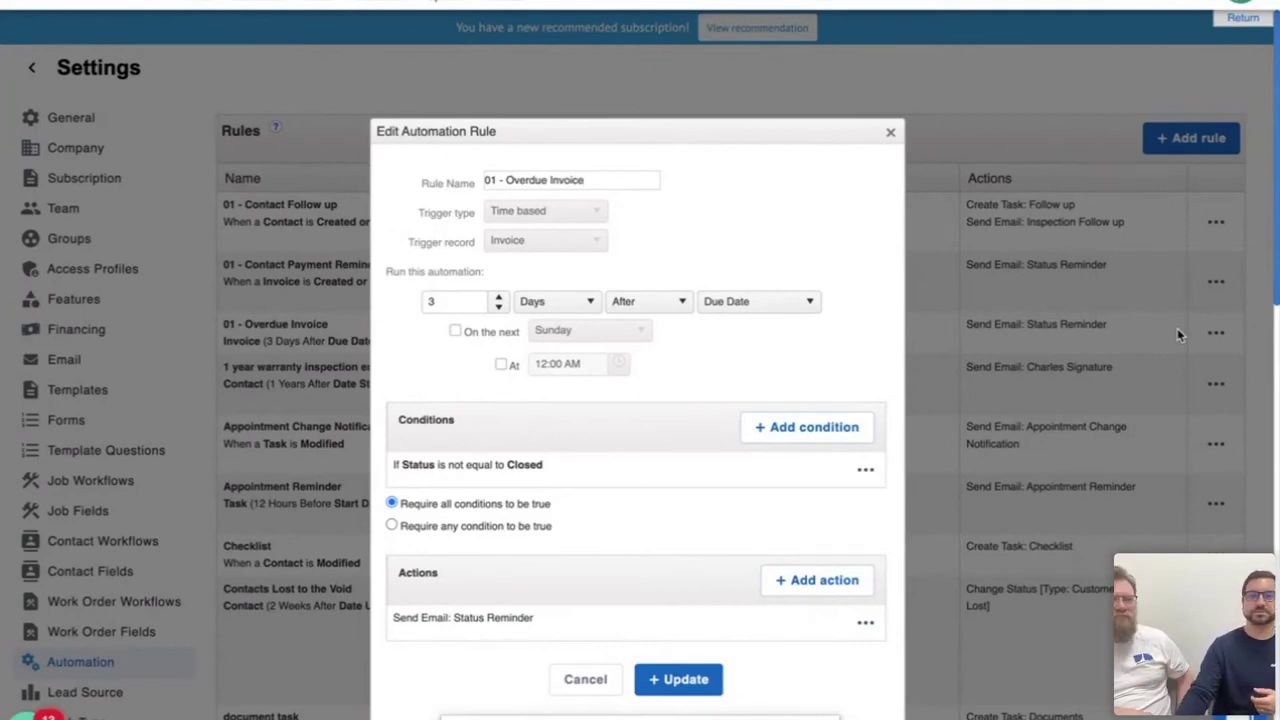
left_click(890, 132)
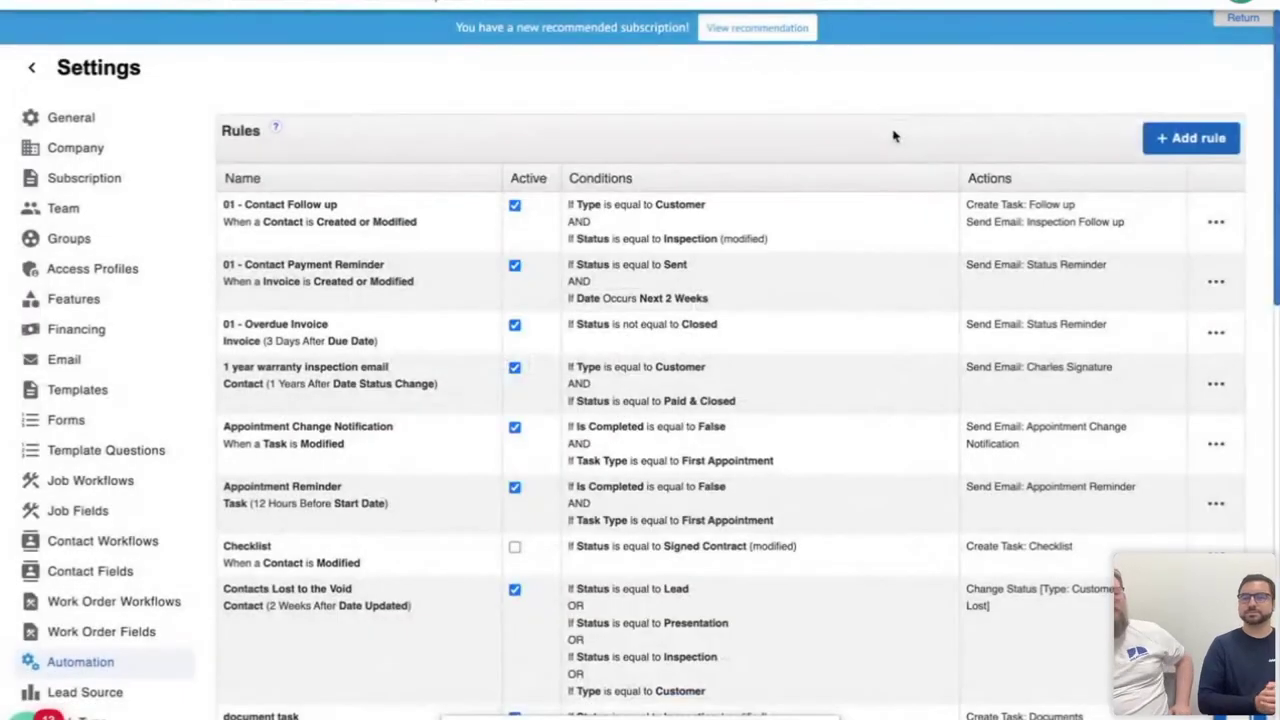
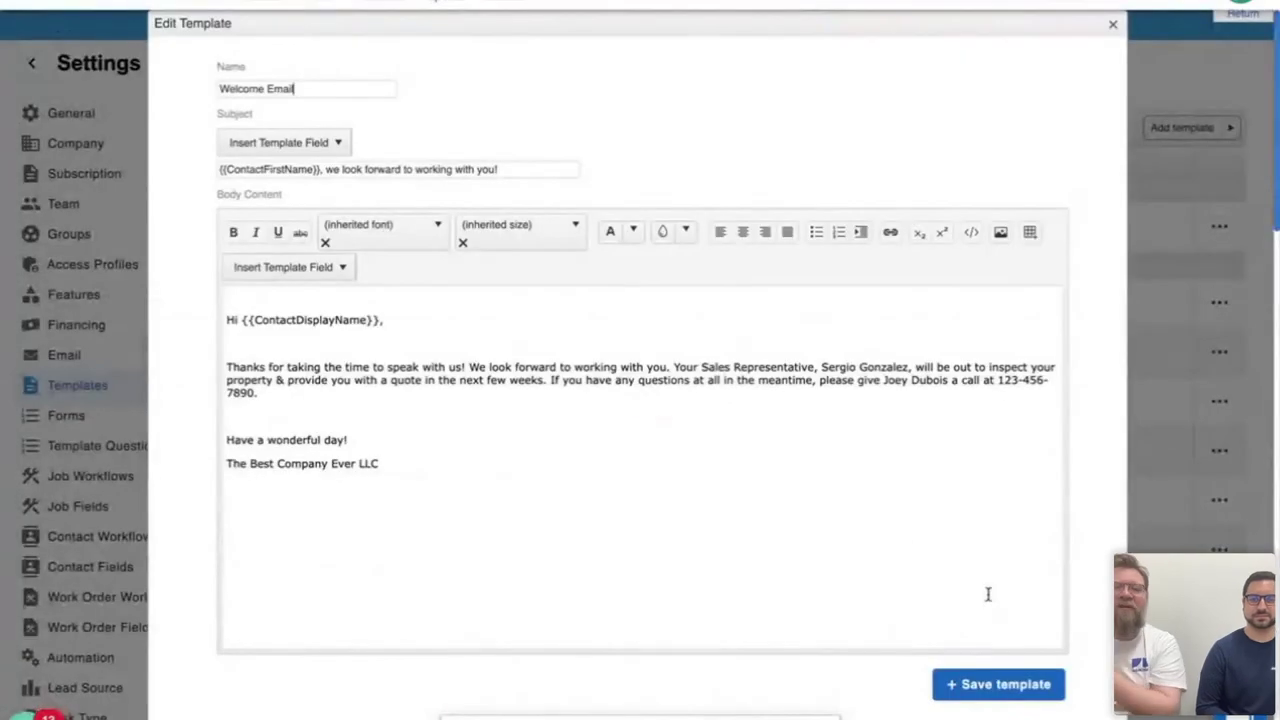
Add blank lines below the introductory paragraph in the Welcome Email body
left_click(346, 403)
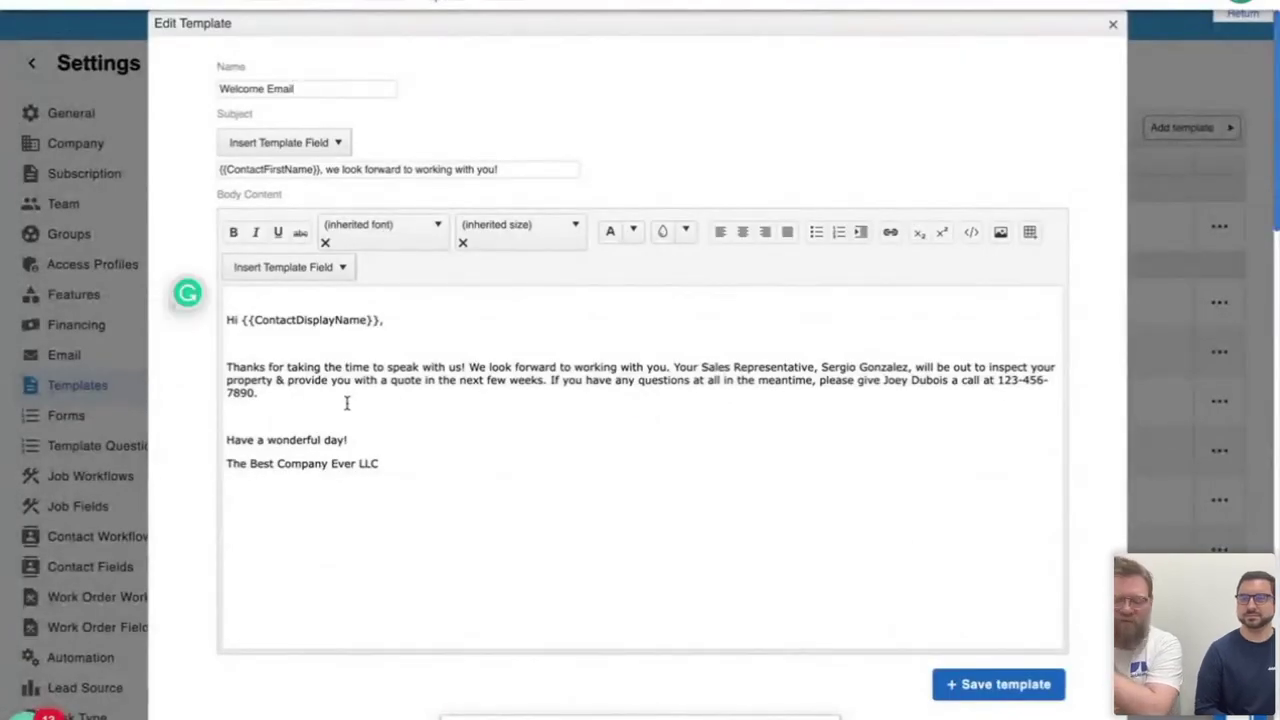
key("Return")
key("Return")
key("Return")
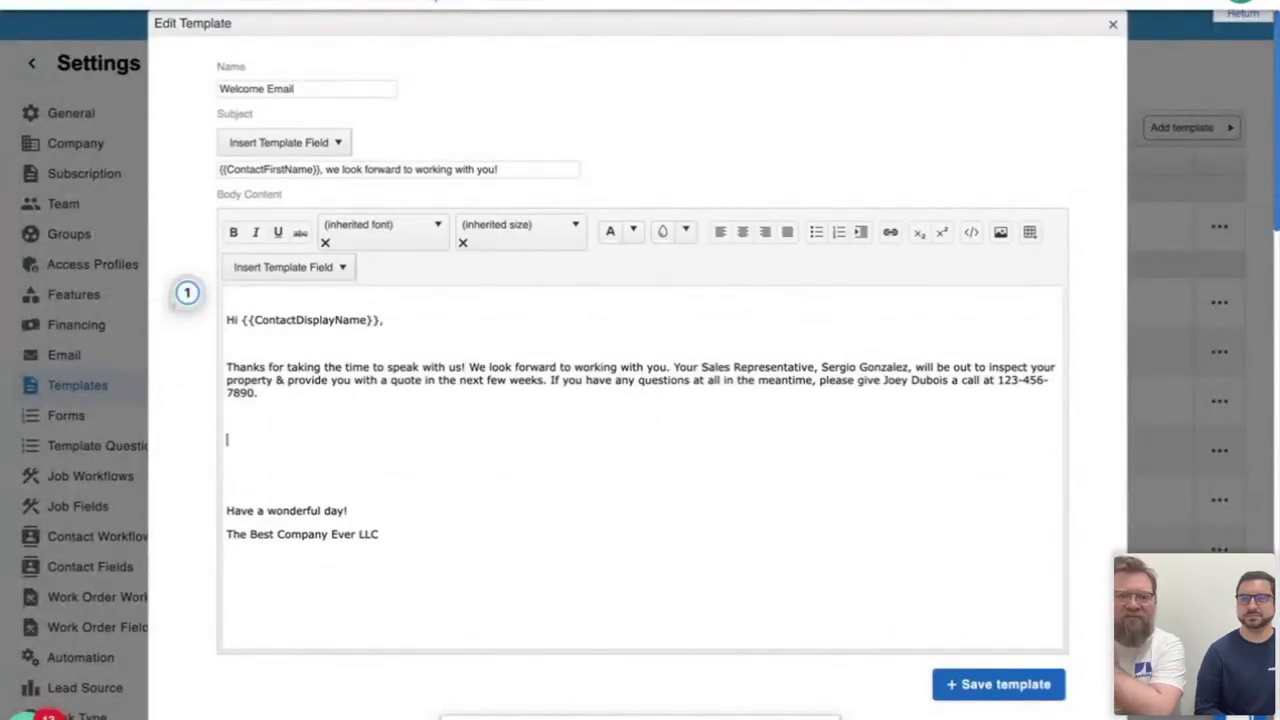
Browse the insertable template fields for the Welcome Email body, including the Work Order, Job Custom fields and Task categories
scroll(314, 272, "down", 1)
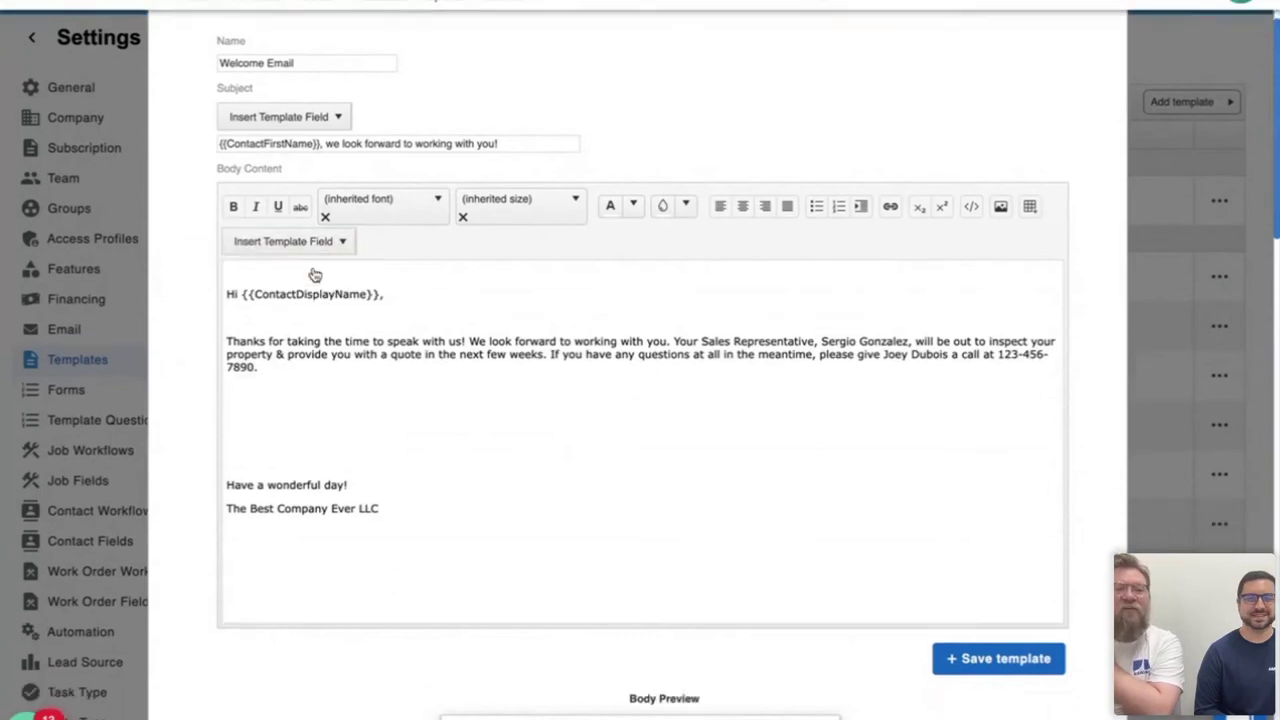
left_click(313, 248)
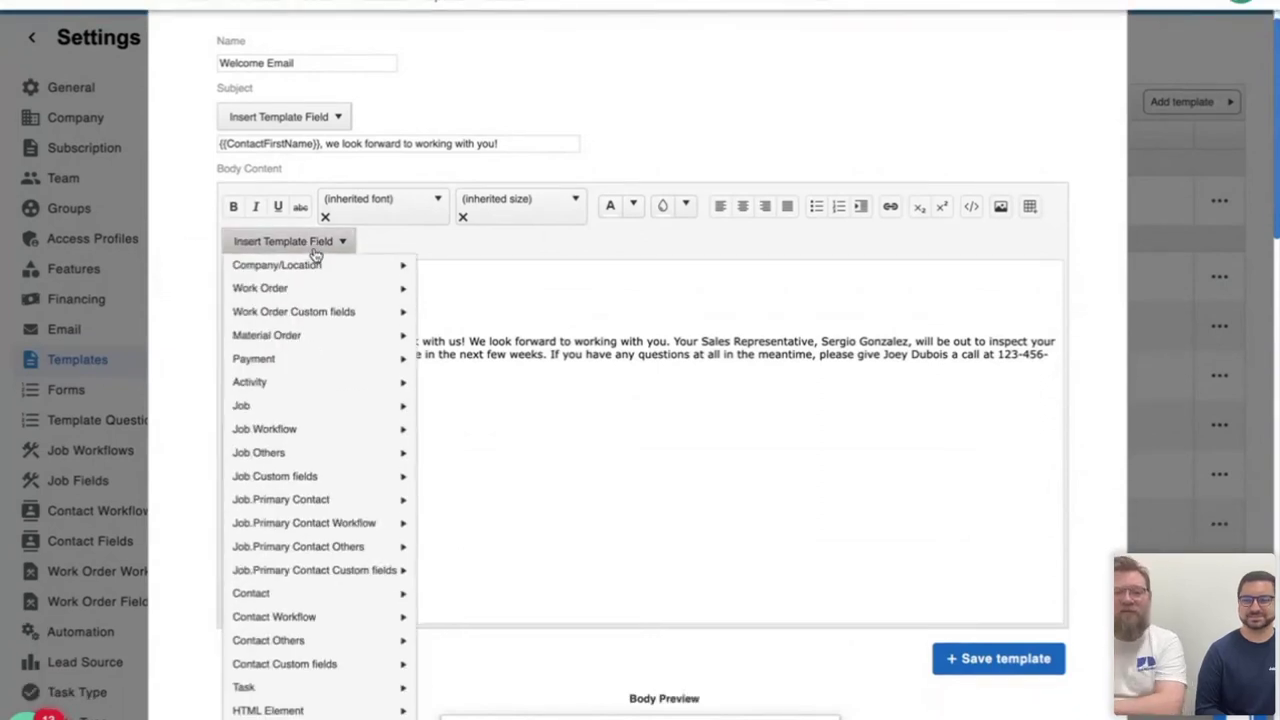
mouse_move(315, 287)
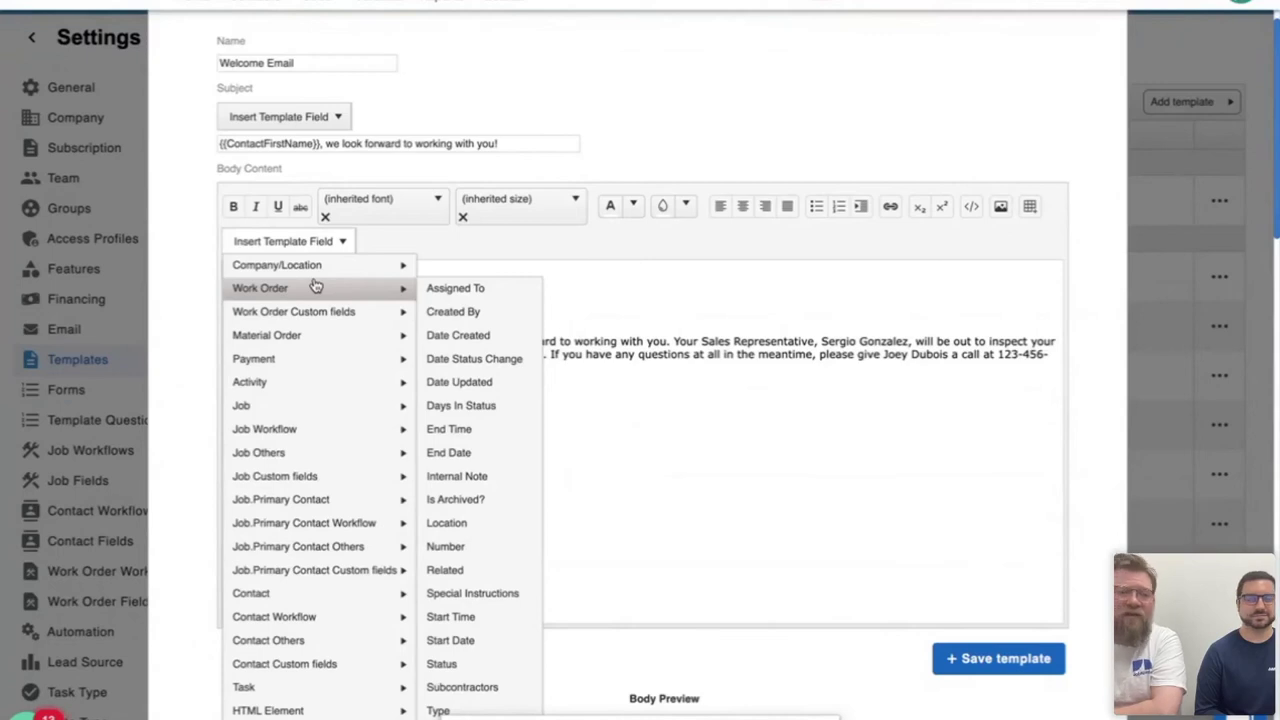
mouse_move(277, 408)
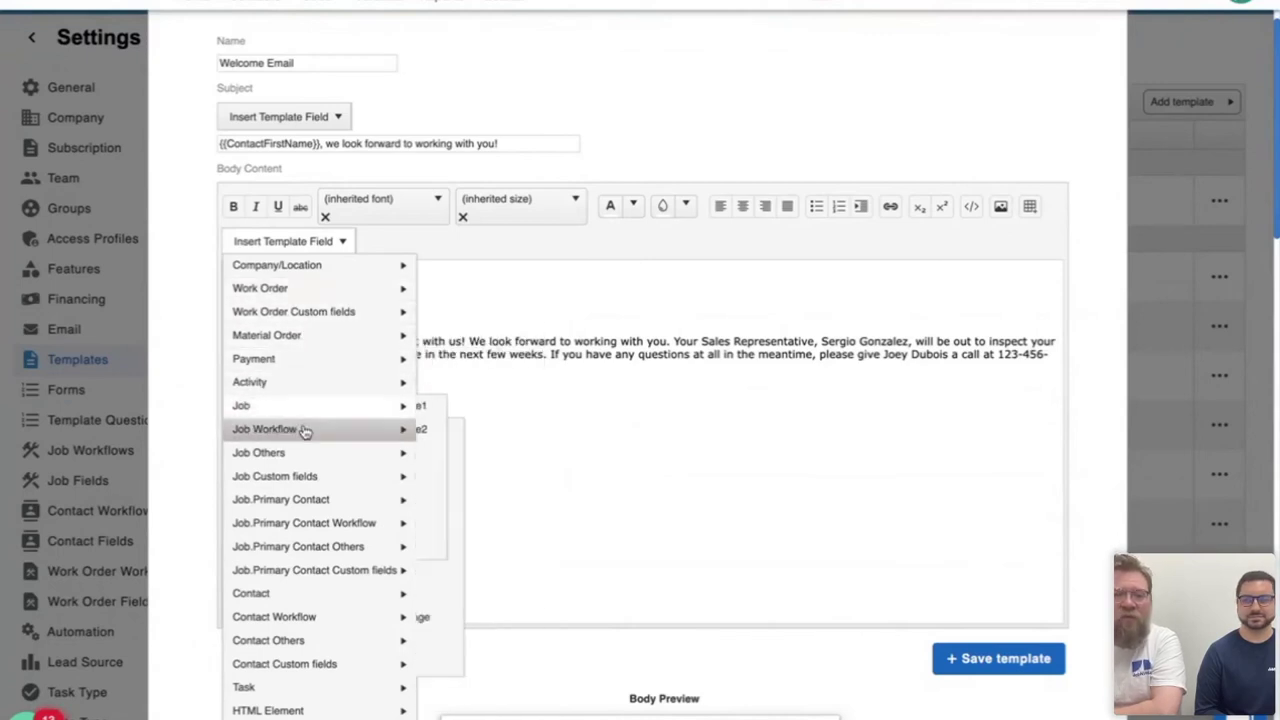
mouse_move(318, 520)
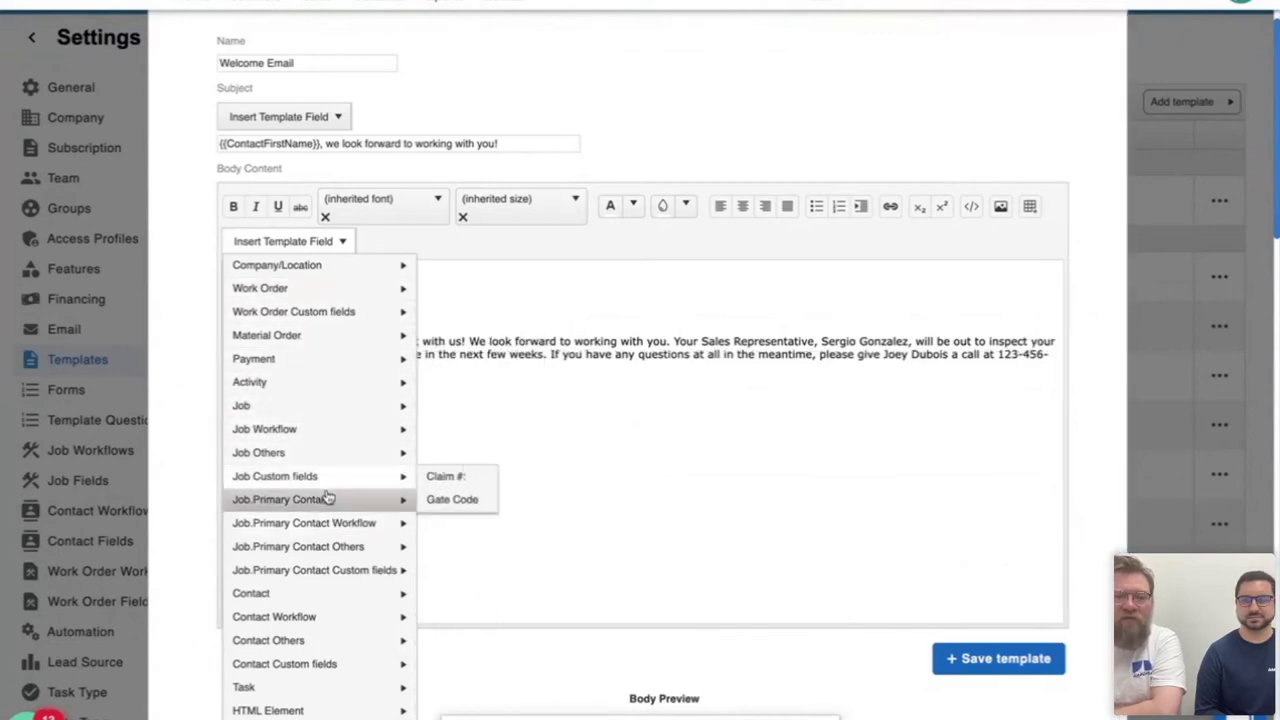
mouse_move(323, 497)
scroll(465, 548, "down", 1)
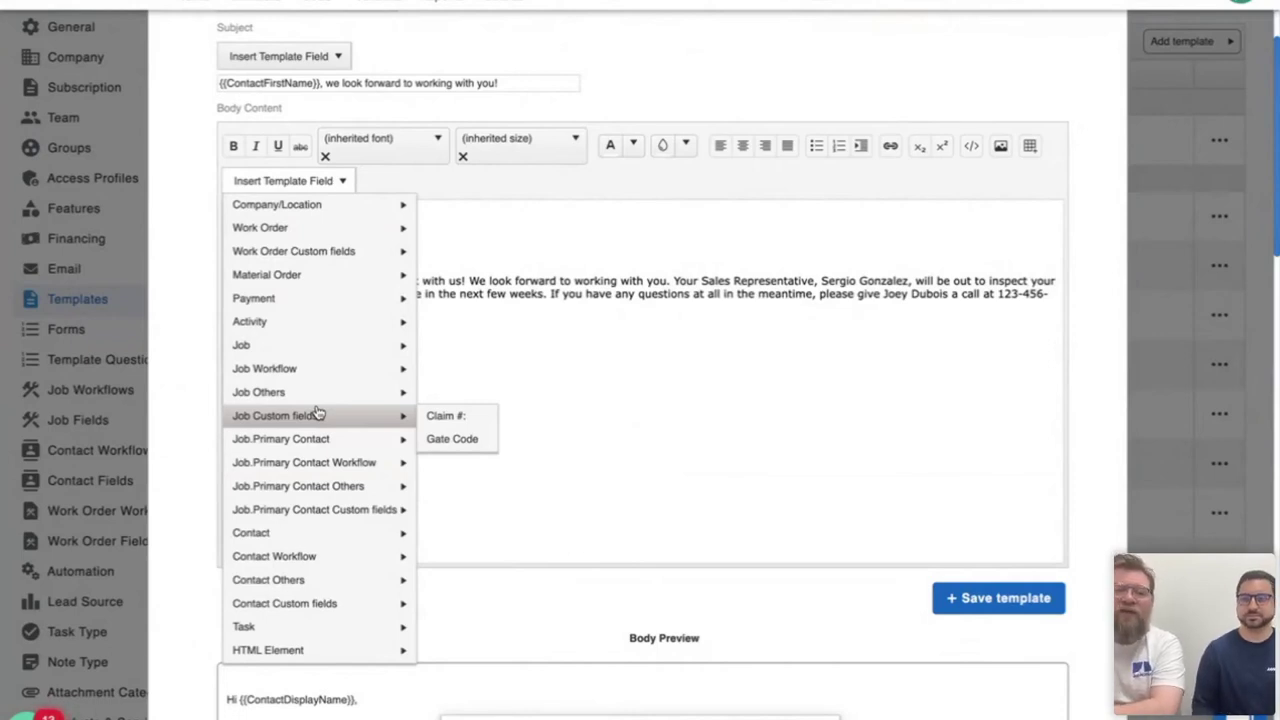
mouse_move(330, 618)
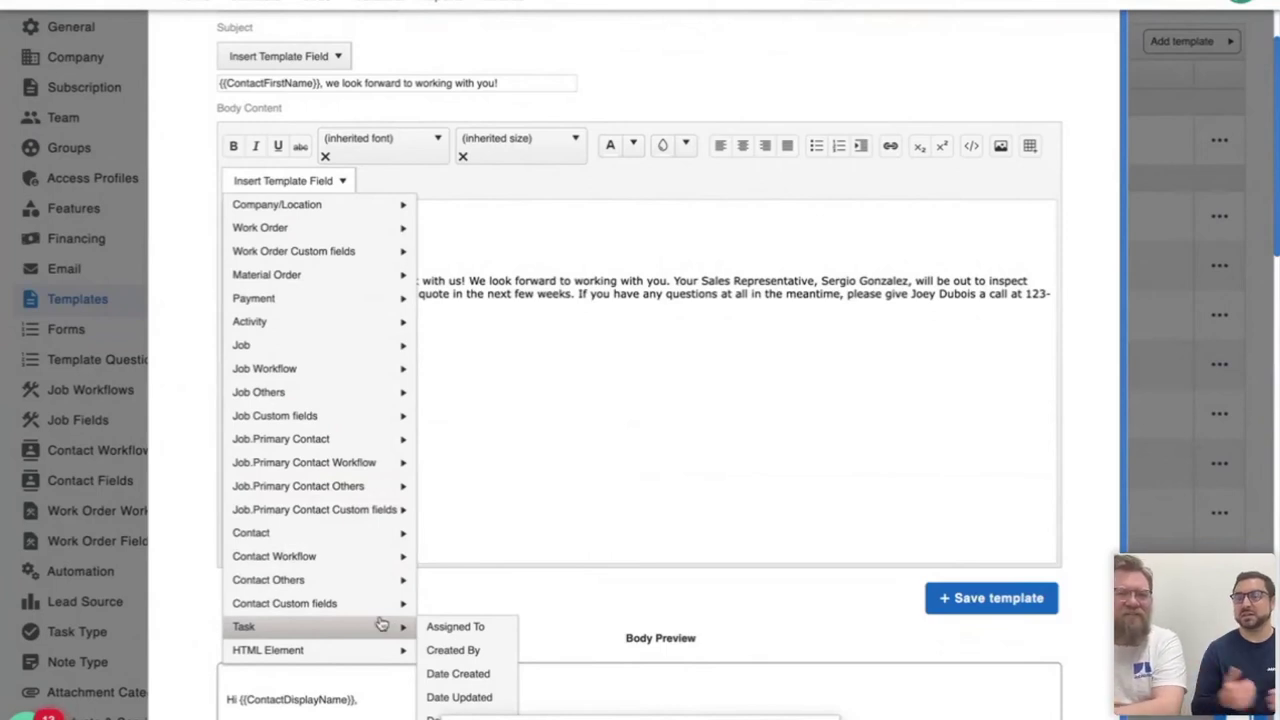
scroll(381, 624, "down", 2)
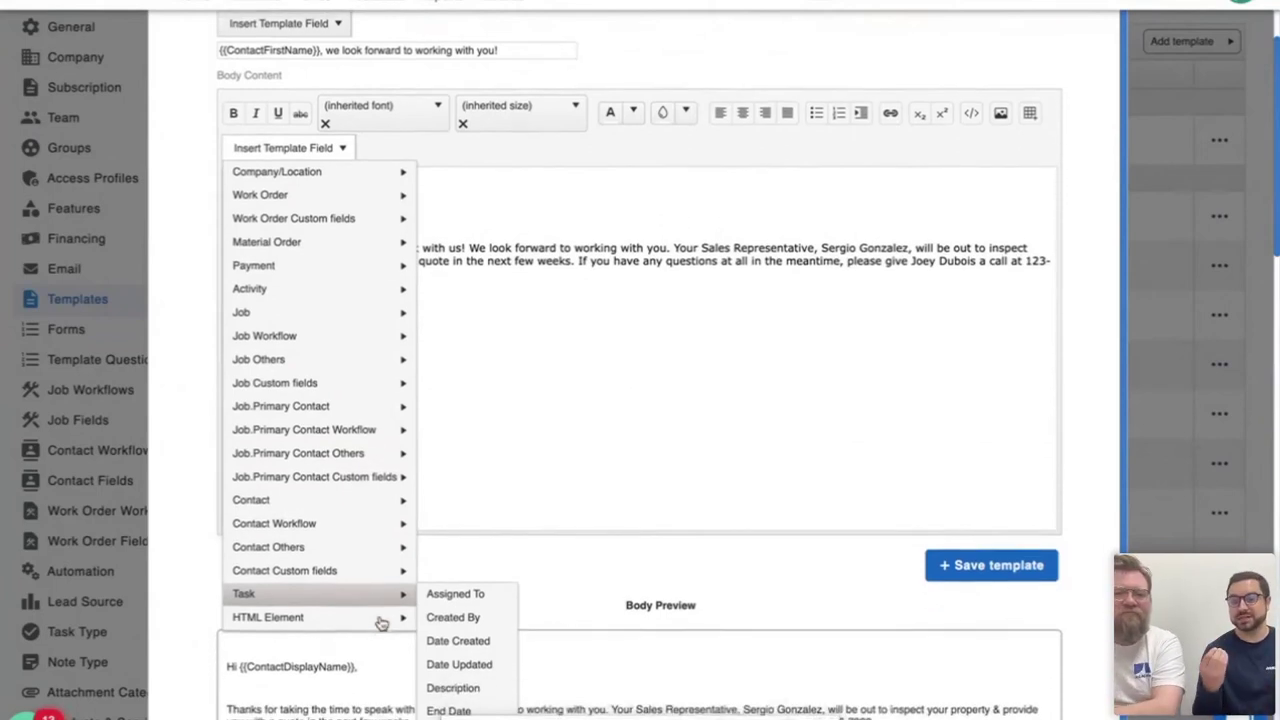
scroll(361, 516, "down", 1)
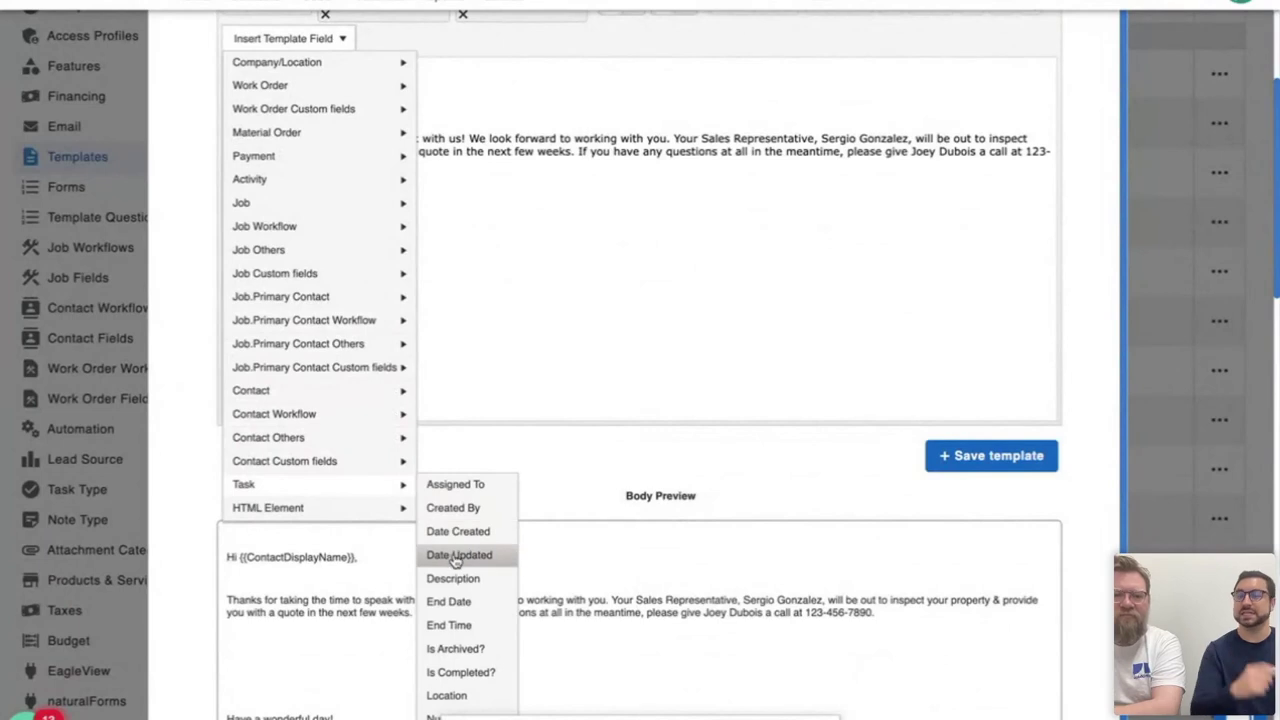
Review the Contact, Payment, Material Order and Job Workflow template fields, and close the Welcome Email template without saving
mouse_move(352, 396)
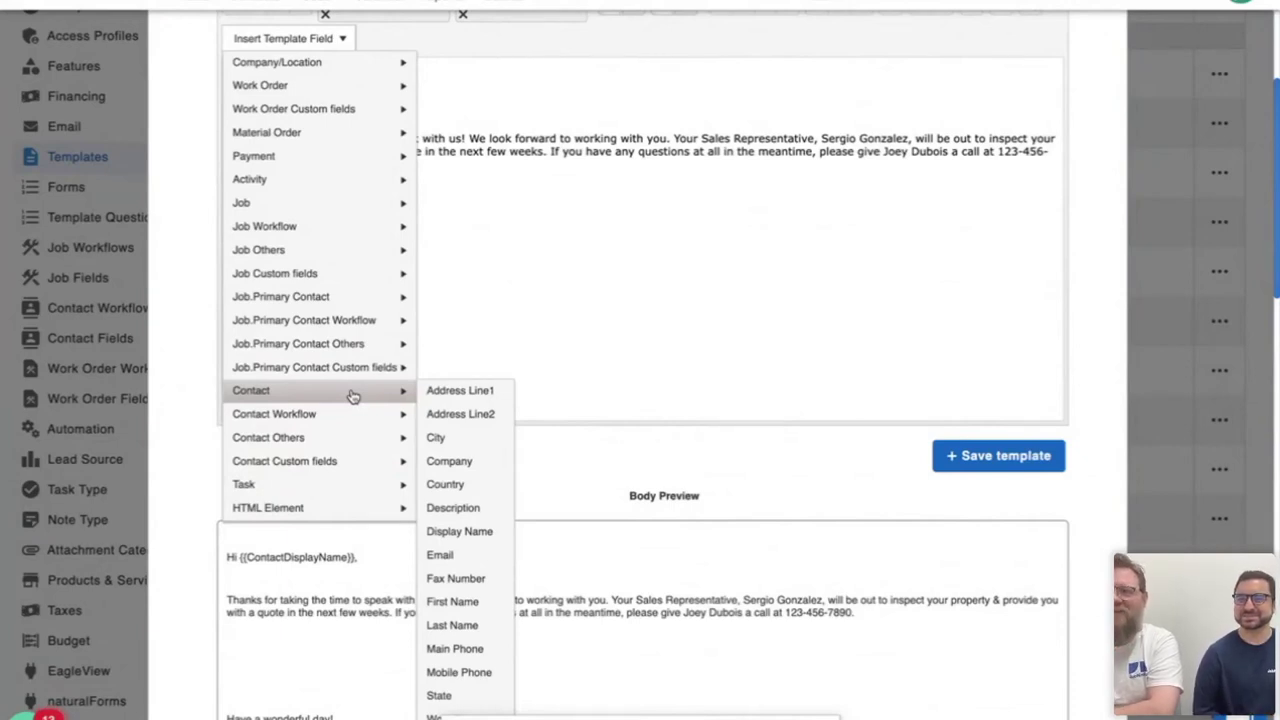
scroll(352, 396, "up", 1)
mouse_move(315, 205)
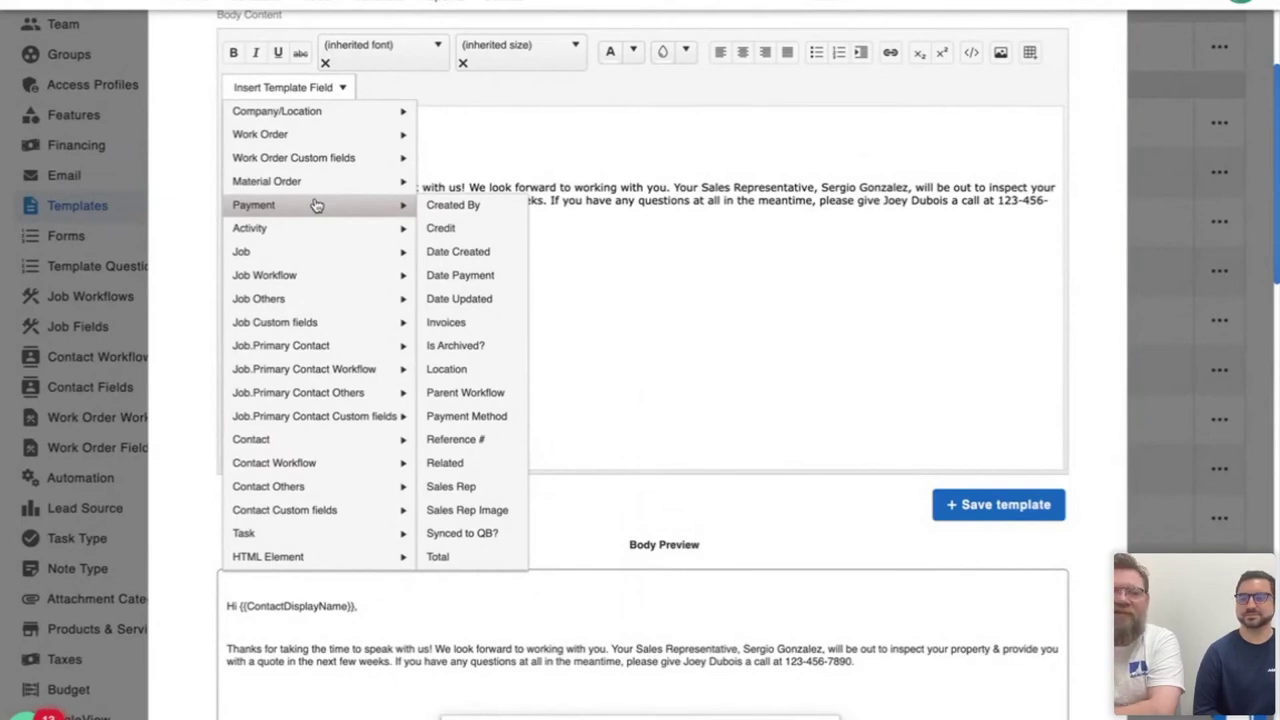
mouse_move(306, 181)
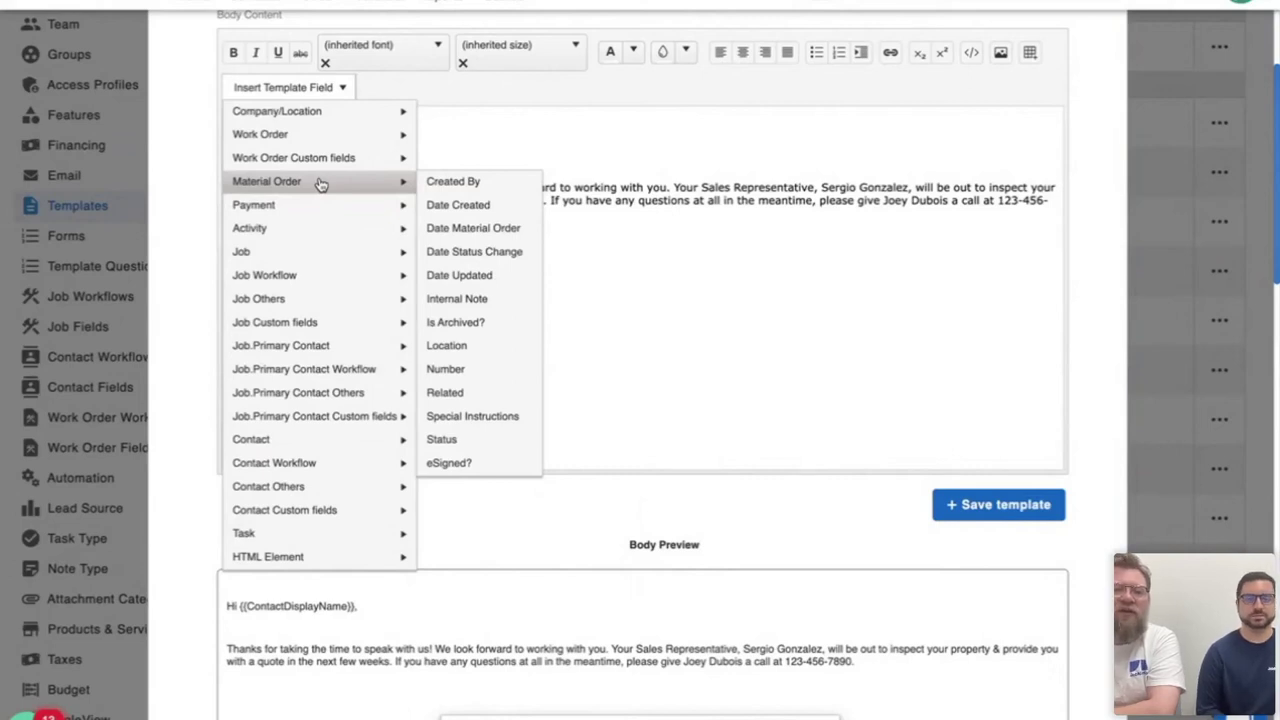
mouse_move(316, 276)
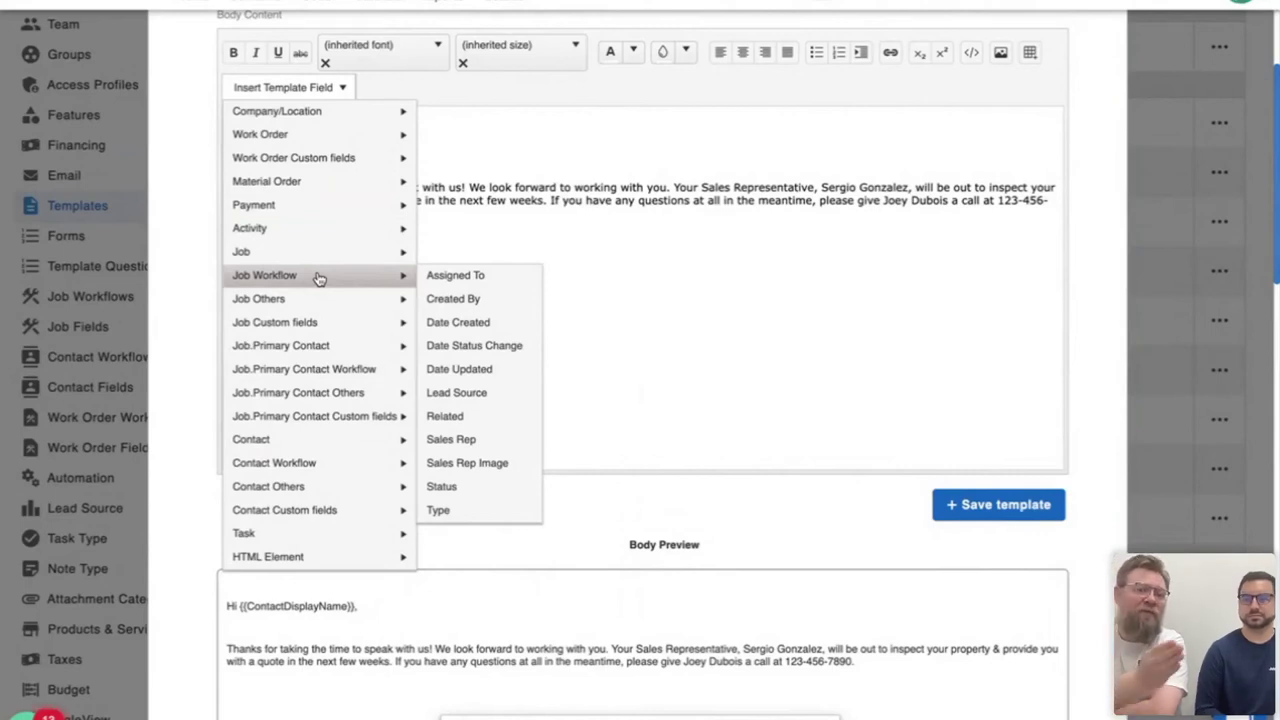
left_click(440, 297)
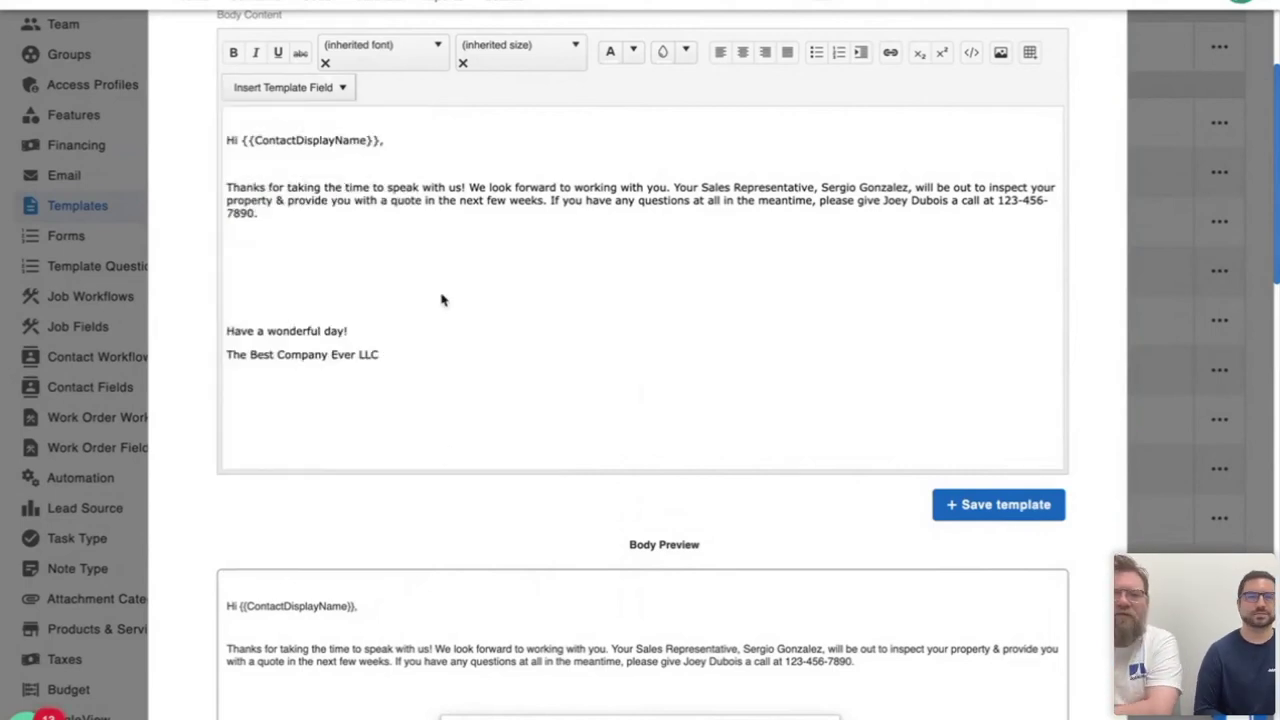
scroll(474, 260, "up", 3)
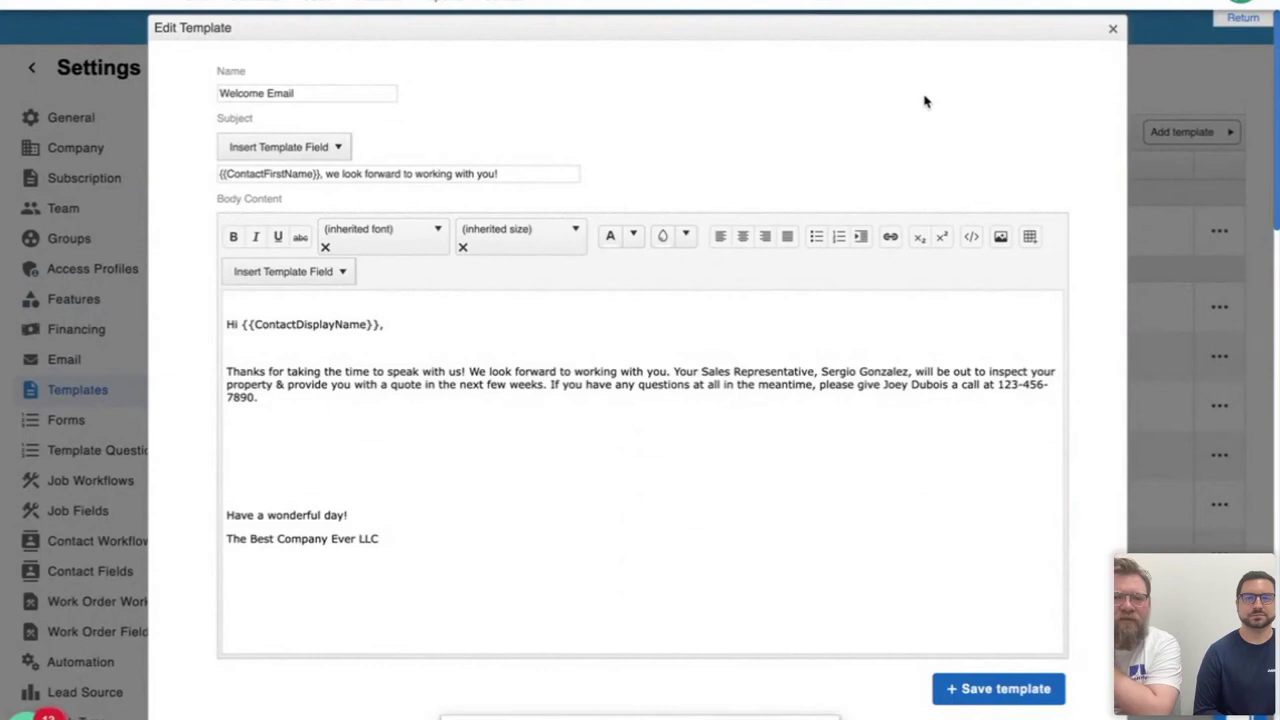
left_click(1111, 32)
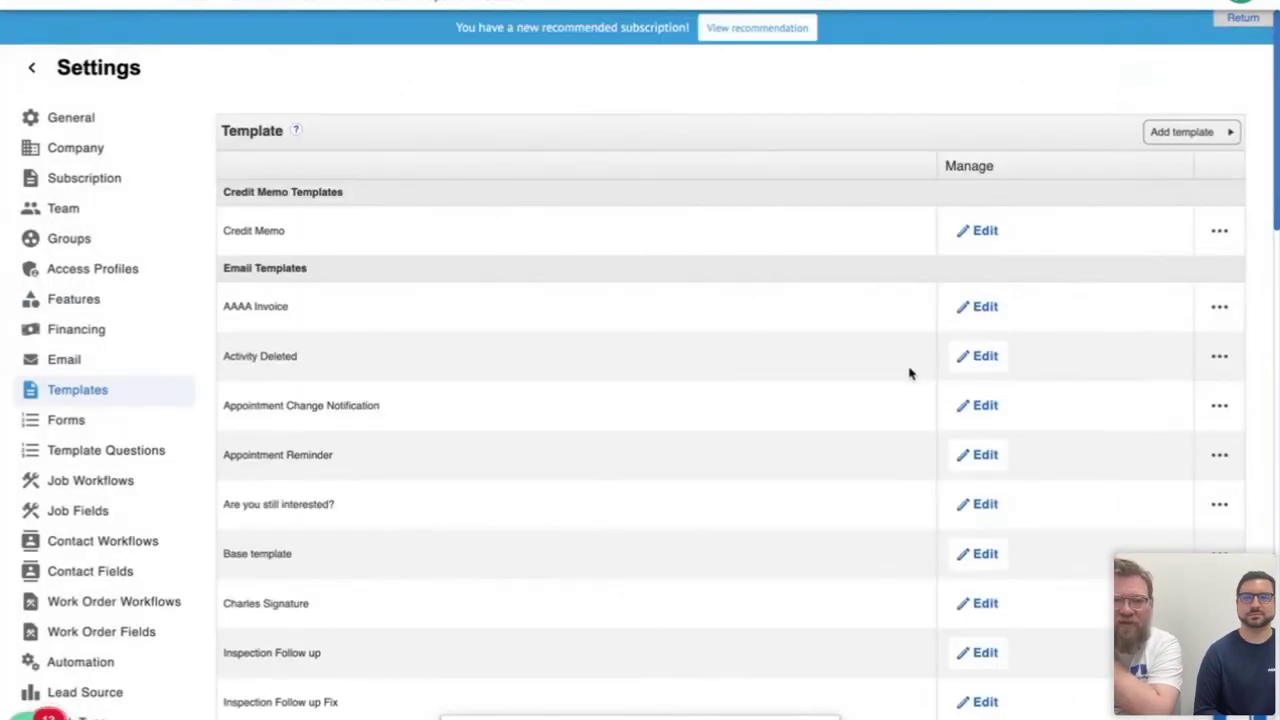
Inspect the {{JobPrimaryContactFirstName}} field in the Appointment Change Notification template body, and close the template without saving
left_click(983, 412)
scroll(740, 470, "down", 1)
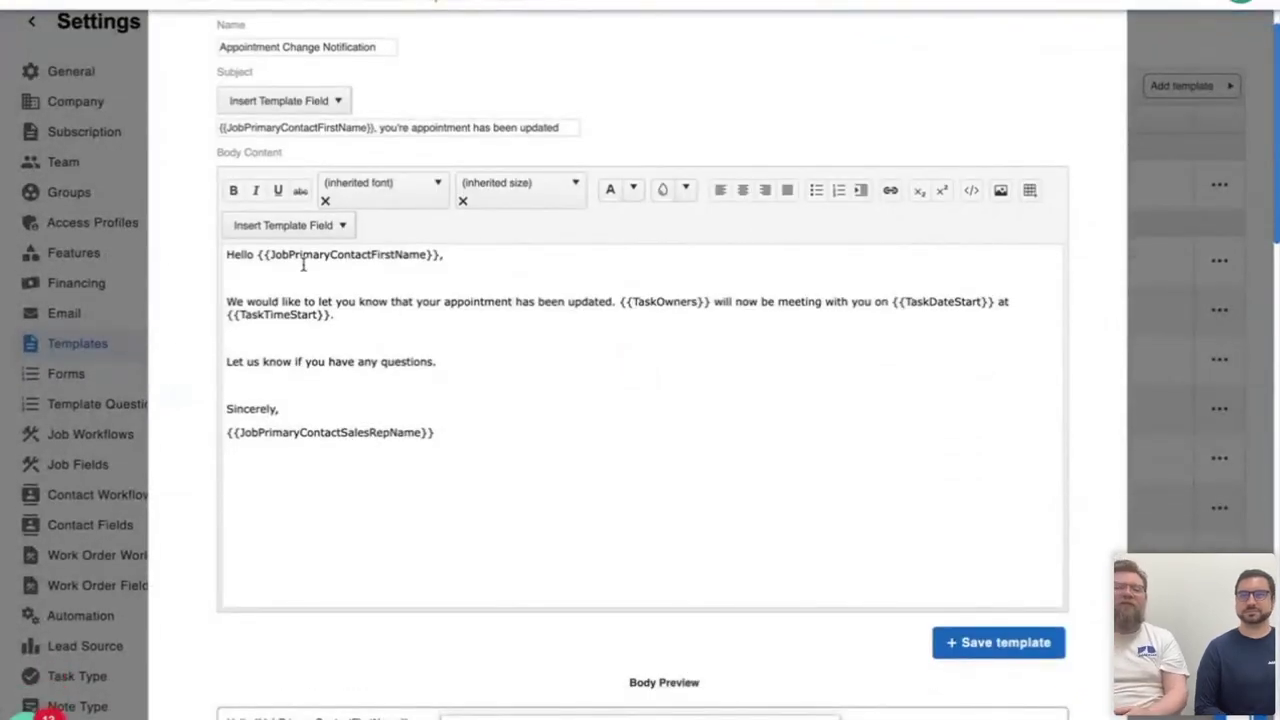
left_click_drag(268, 257, 427, 257)
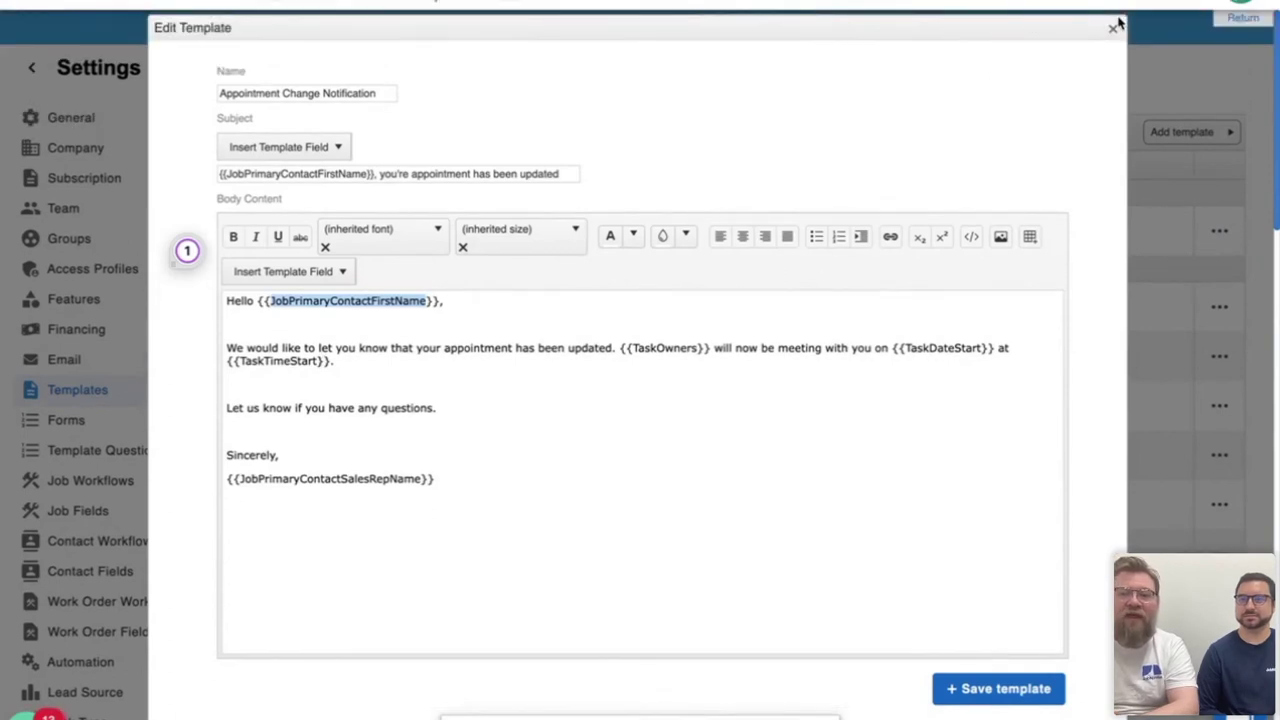
left_click(1113, 28)
Open the QuickBooks integration settings to view the available platform choices
scroll(93, 460, "down", 4)
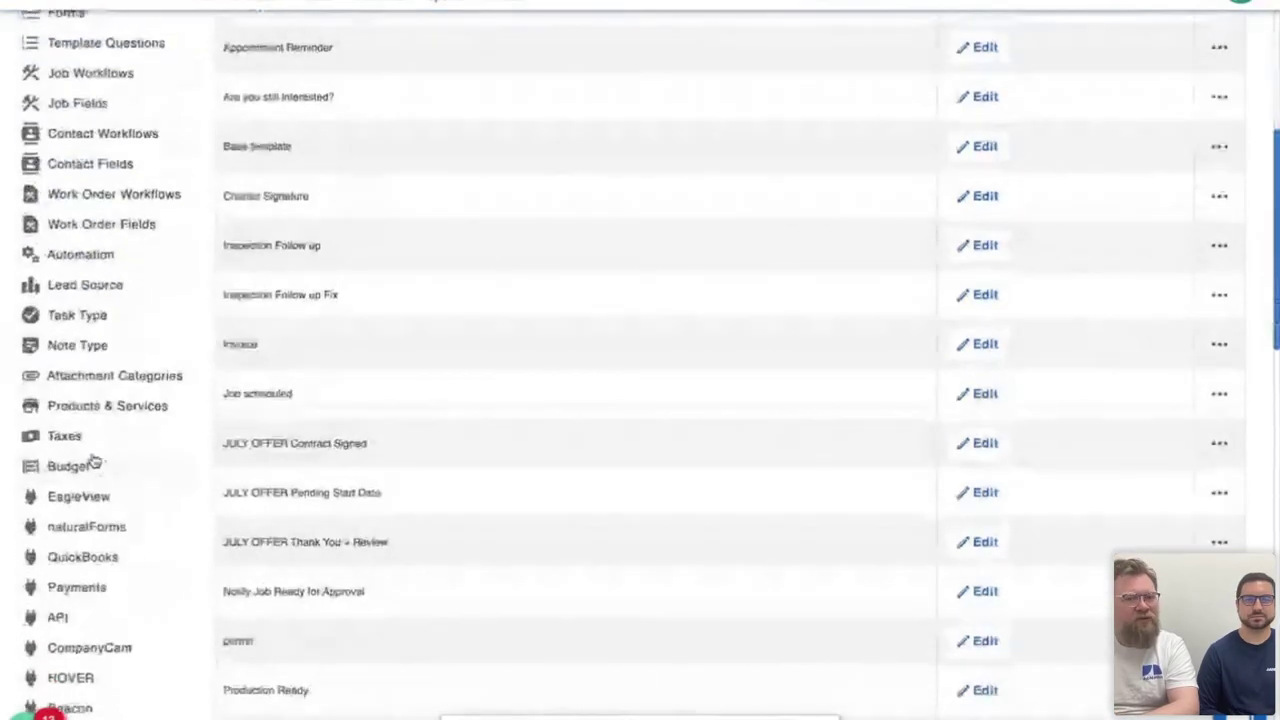
scroll(93, 460, "down", 1)
left_click(111, 504)
scroll(617, 320, "up", 2)
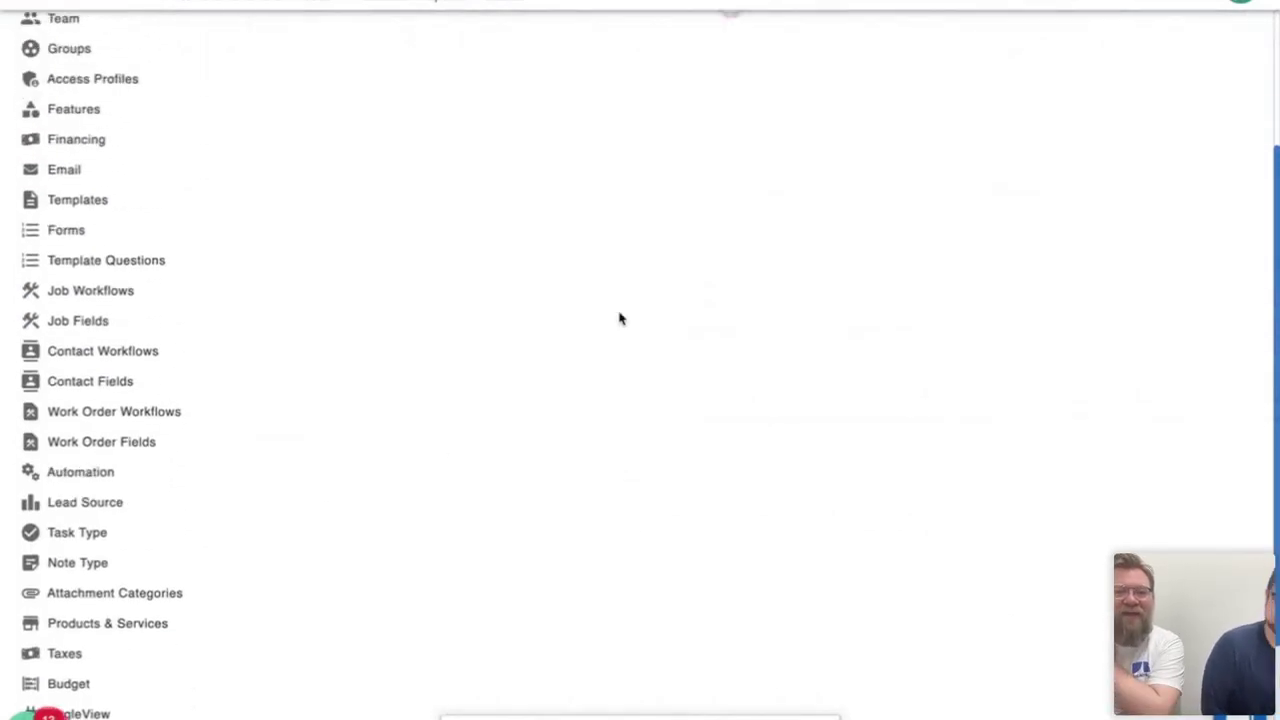
scroll(619, 318, "up", 2)
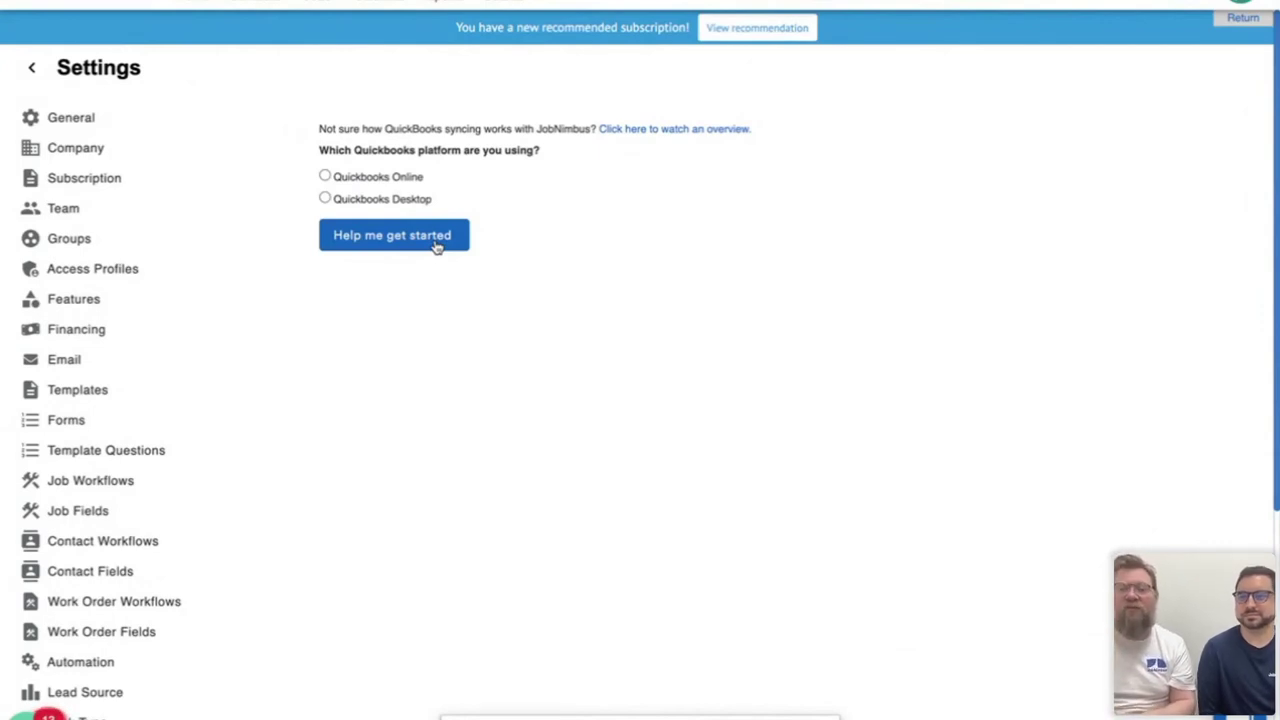
Review the JobNimbus feature settings down to the 3rd Party Features, including the QuickBooks integration
left_click(102, 306)
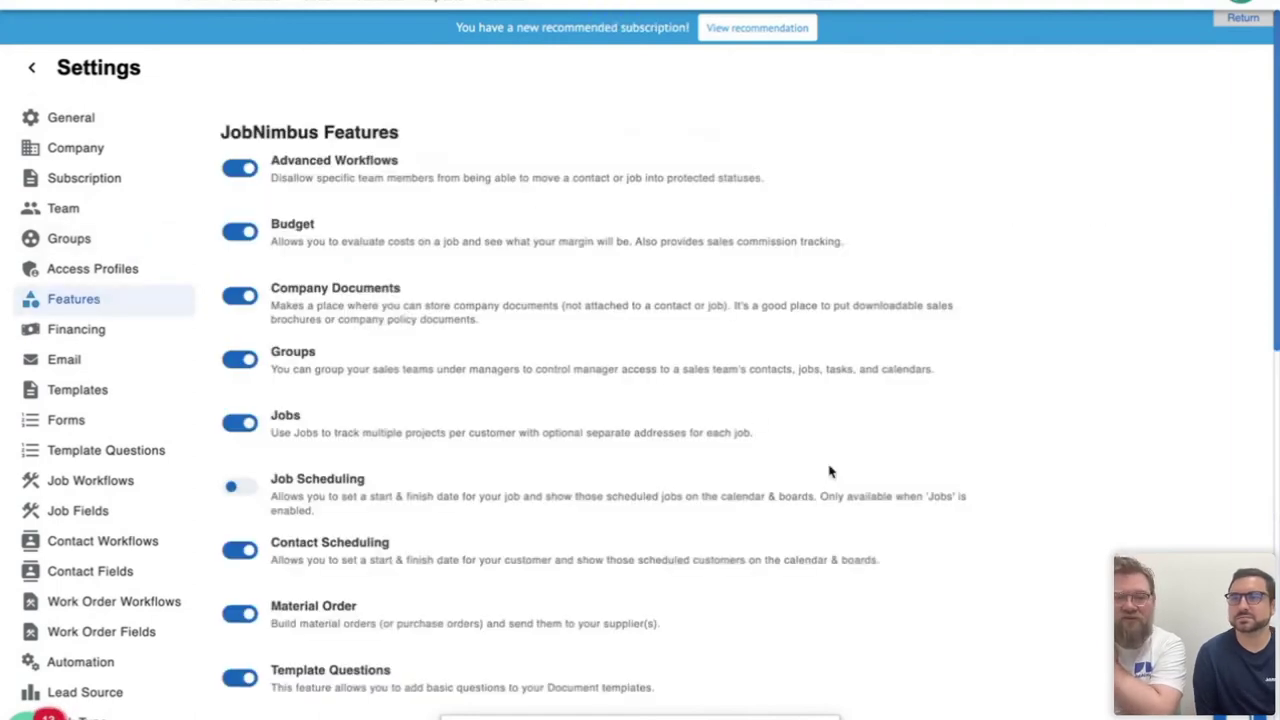
scroll(829, 471, "down", 3)
scroll(829, 471, "down", 6)
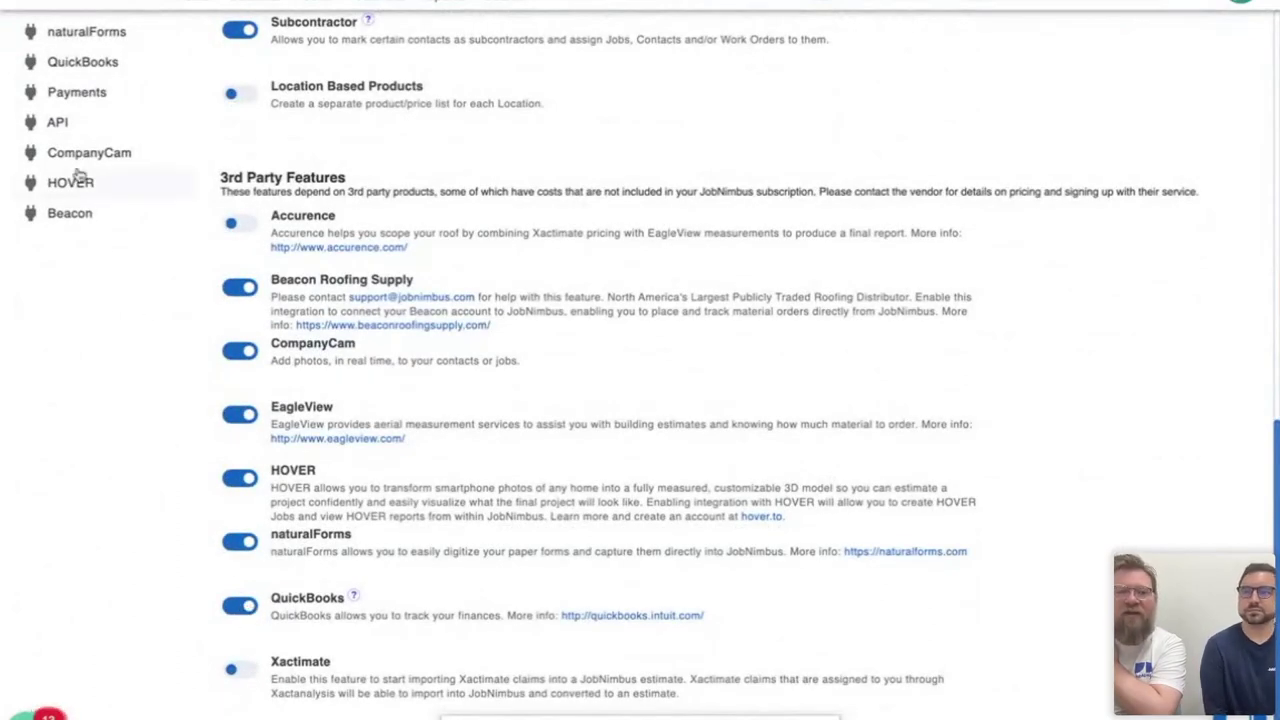
Return to the QuickBooks settings page and review its setup options
scroll(82, 145, "up", 1)
left_click(77, 101)
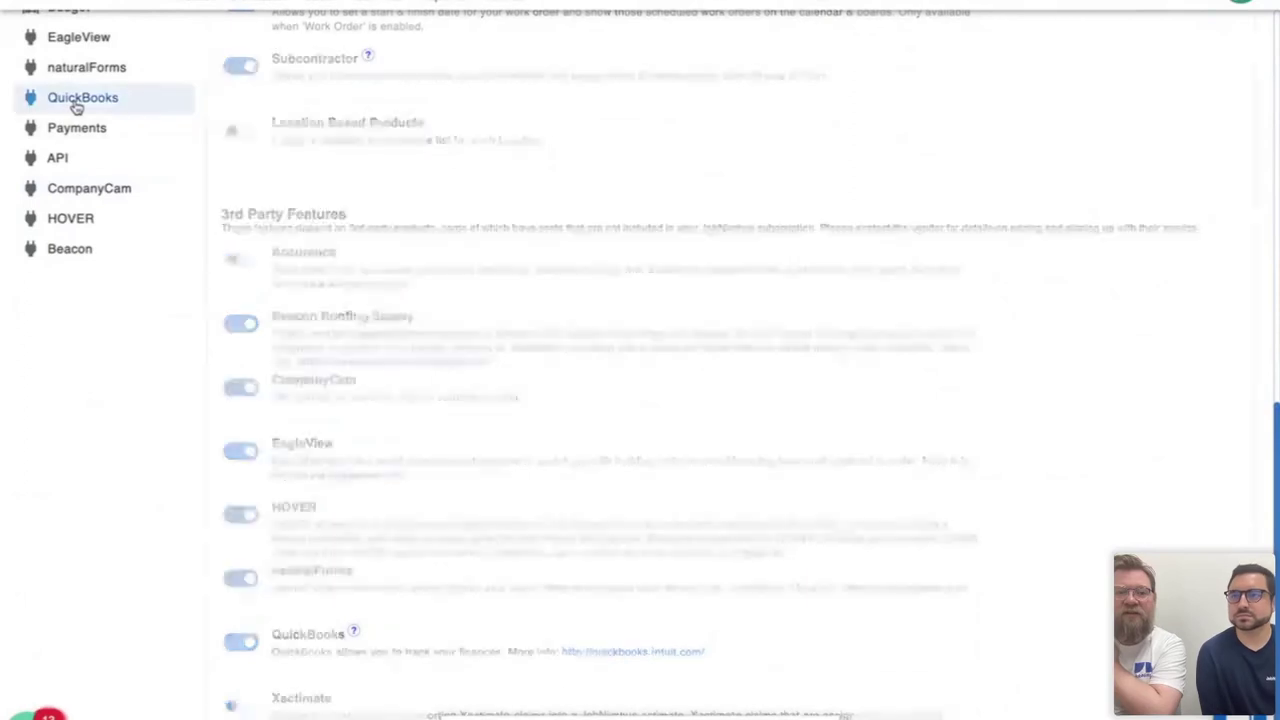
scroll(766, 347, "up", 5)
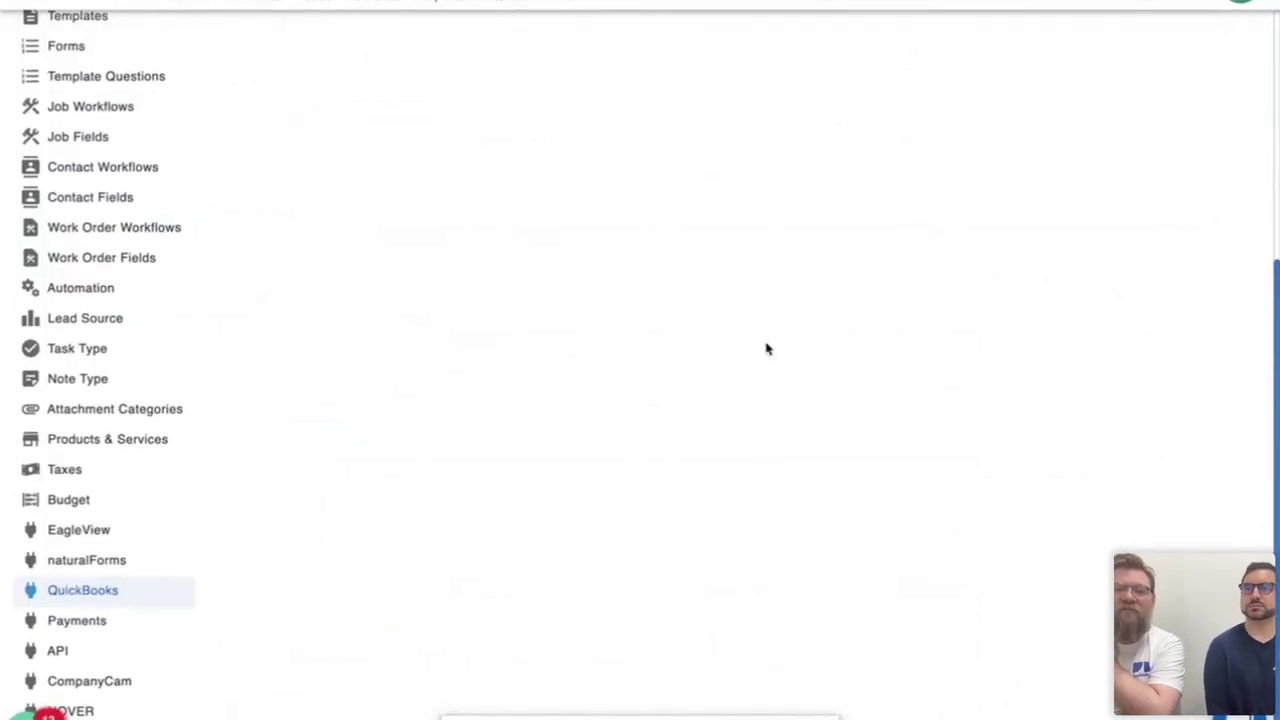
scroll(766, 348, "up", 3)
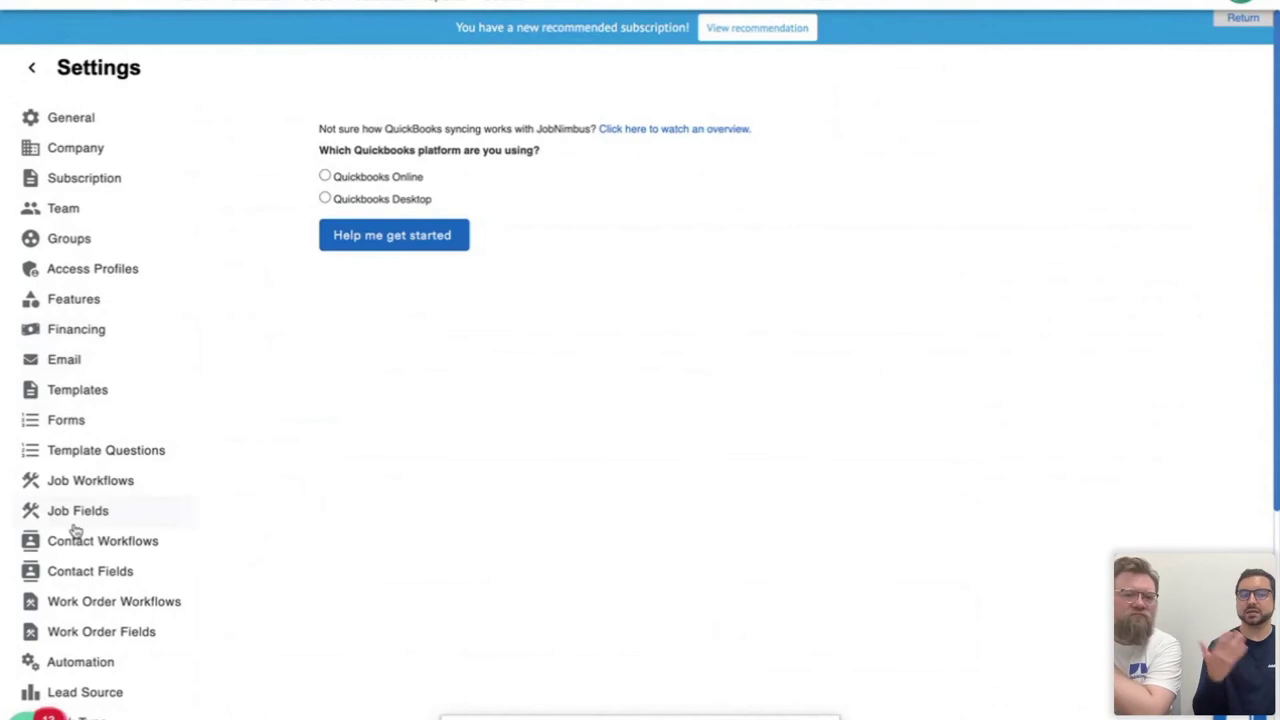
Draft a new automation rule with a contact condition where HOA is equal to True, and close it without saving
left_click(76, 569)
left_click(80, 610)
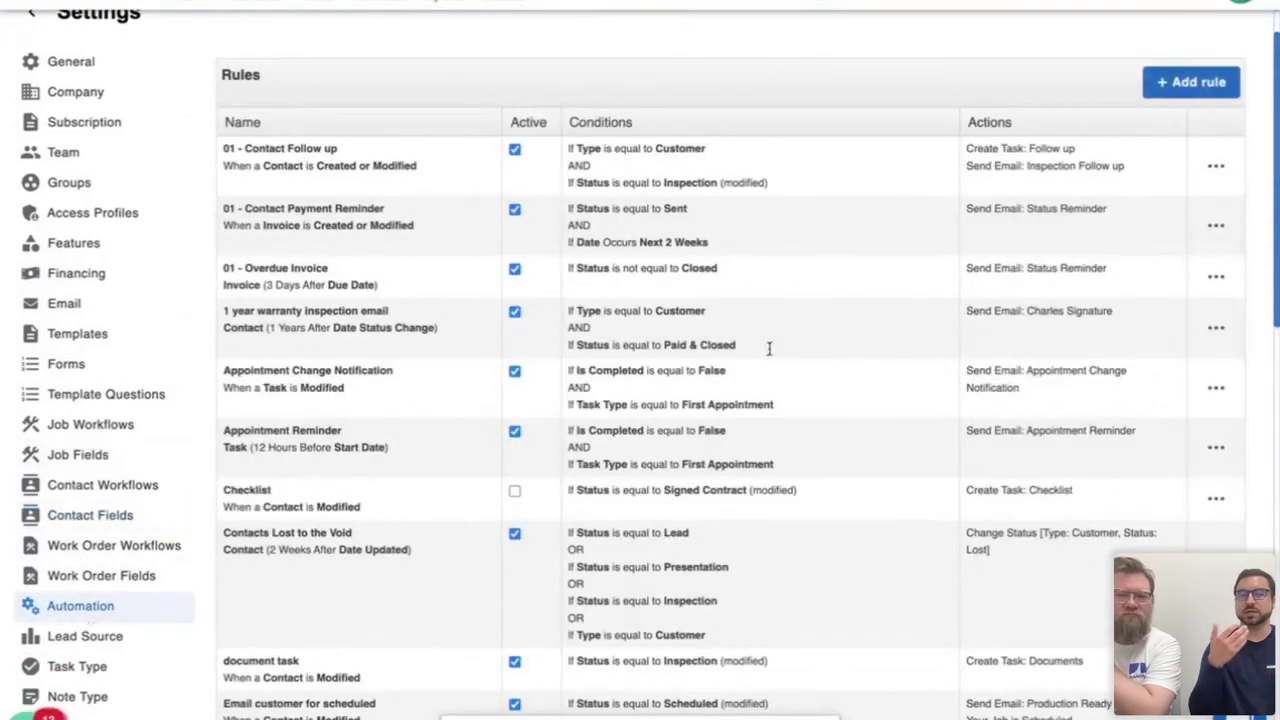
left_click(1209, 84)
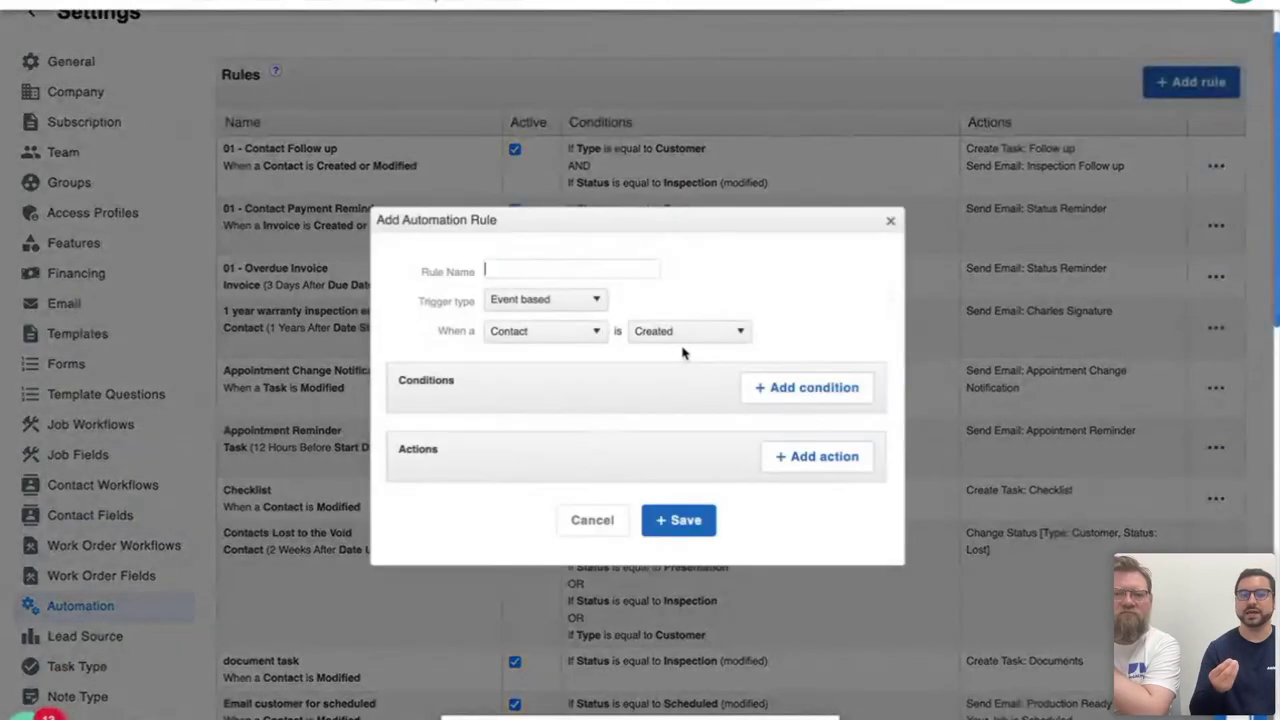
left_click(828, 399)
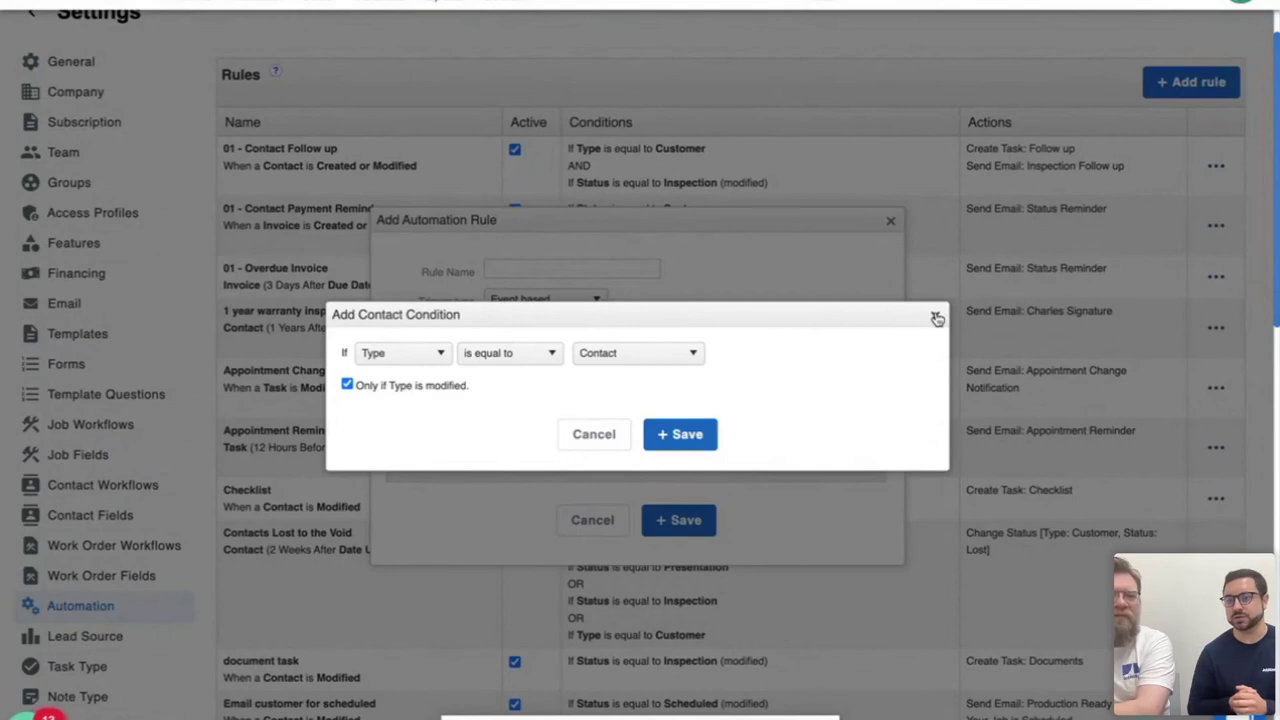
left_click(431, 356)
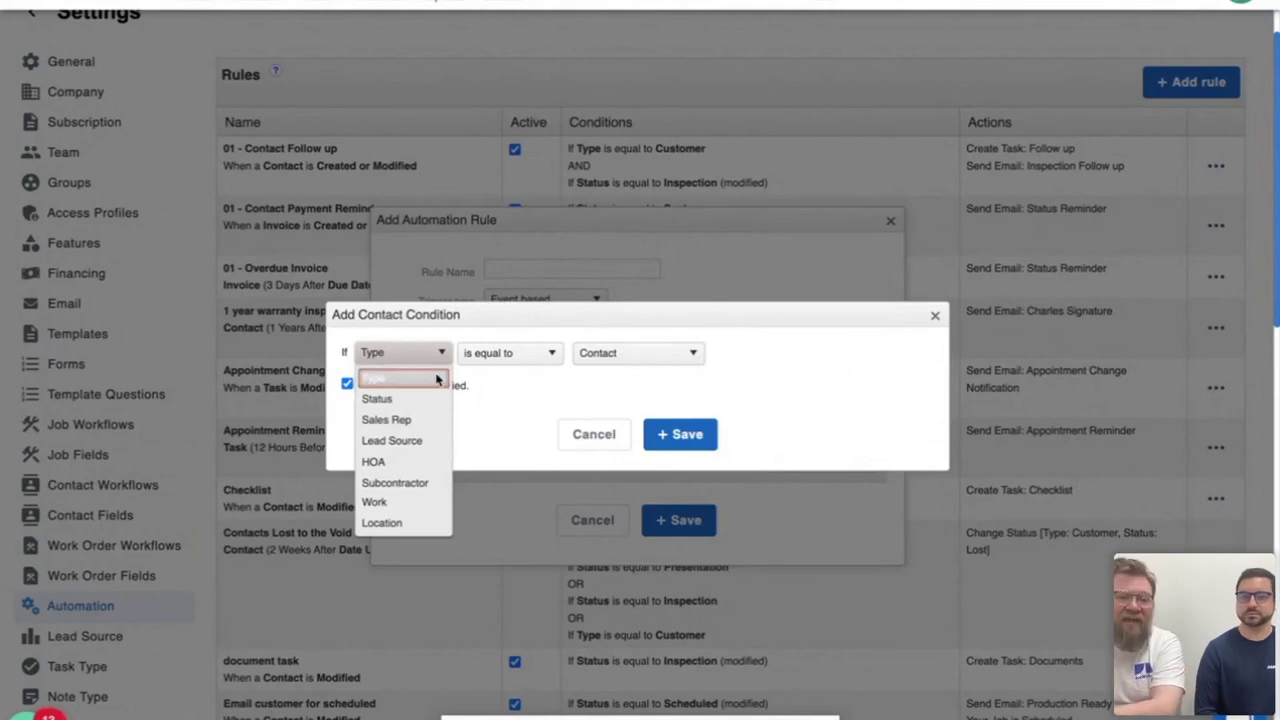
left_click(395, 463)
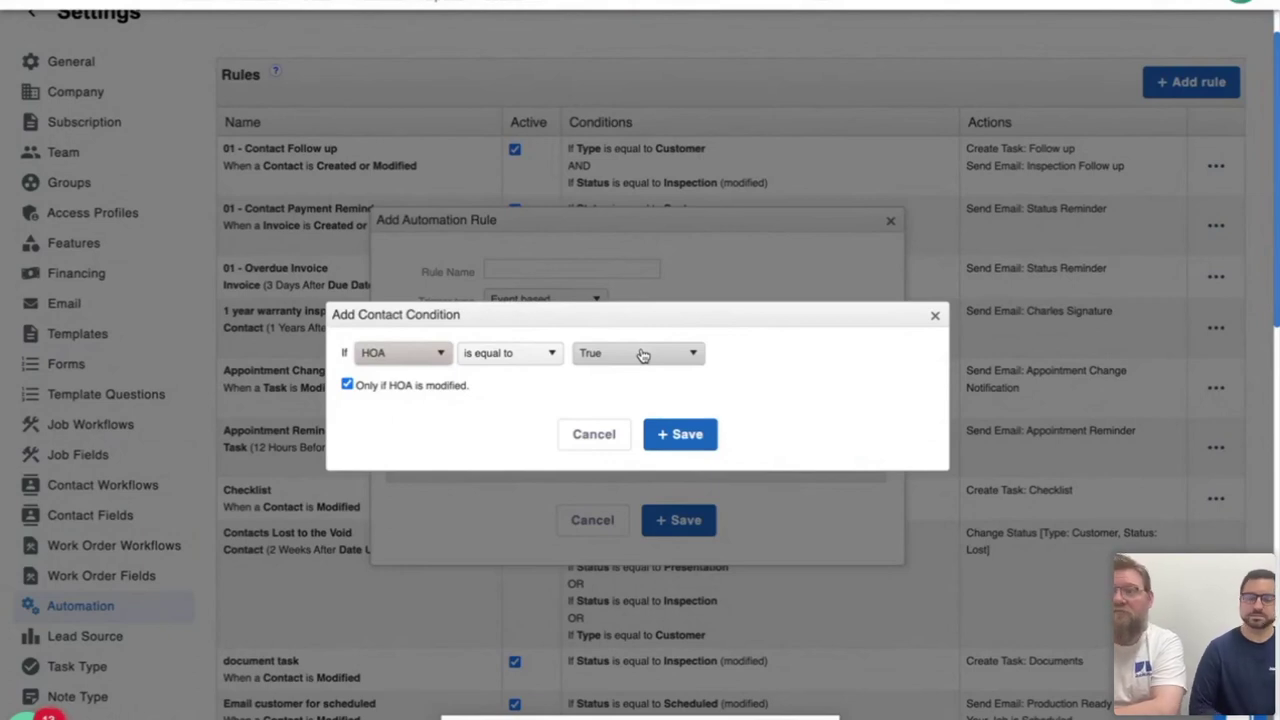
left_click(143, 358)
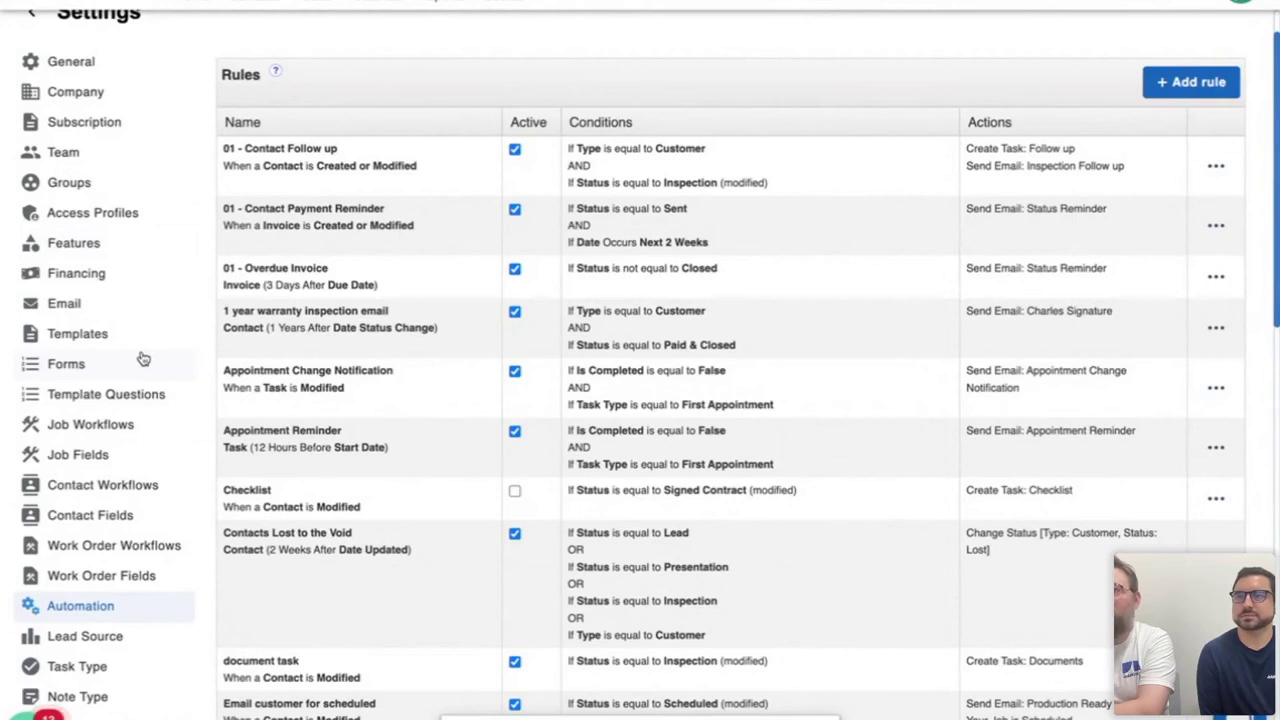
Leave the automation settings and open the 5th Street Mall job from the Incoming Leads column of the Sales job board
scroll(303, 221, "up", 2)
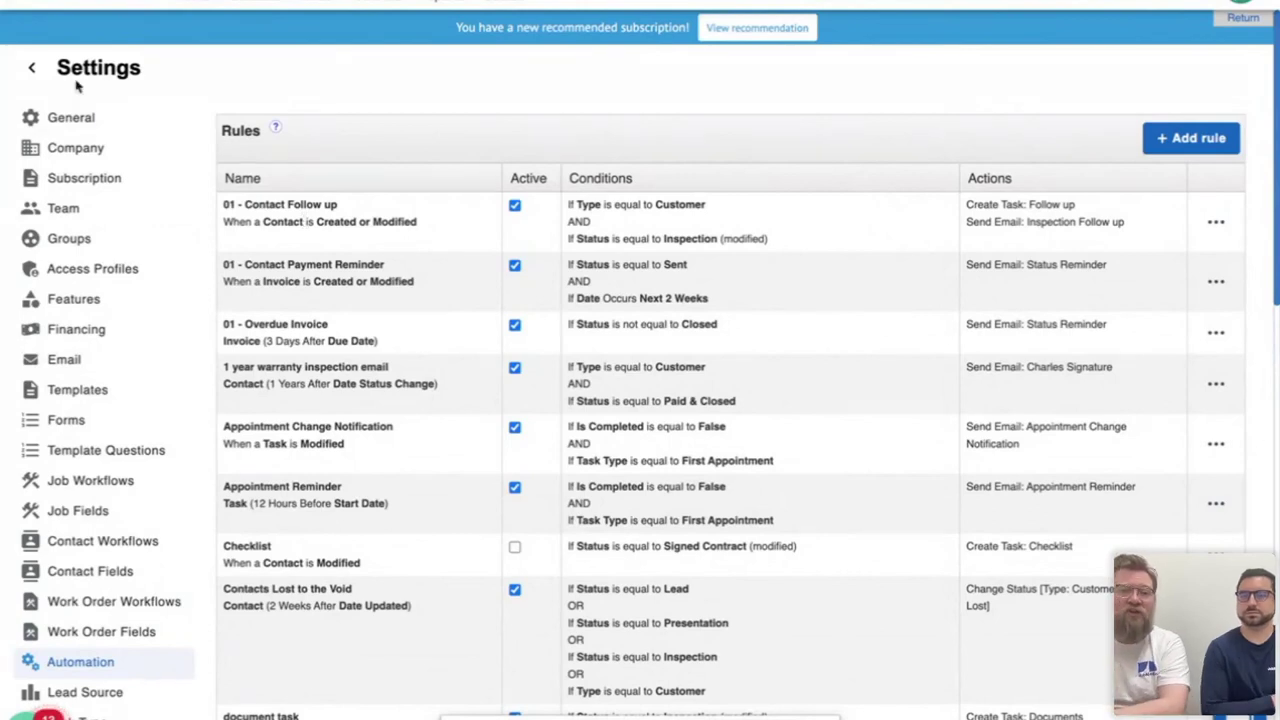
left_click(318, 4)
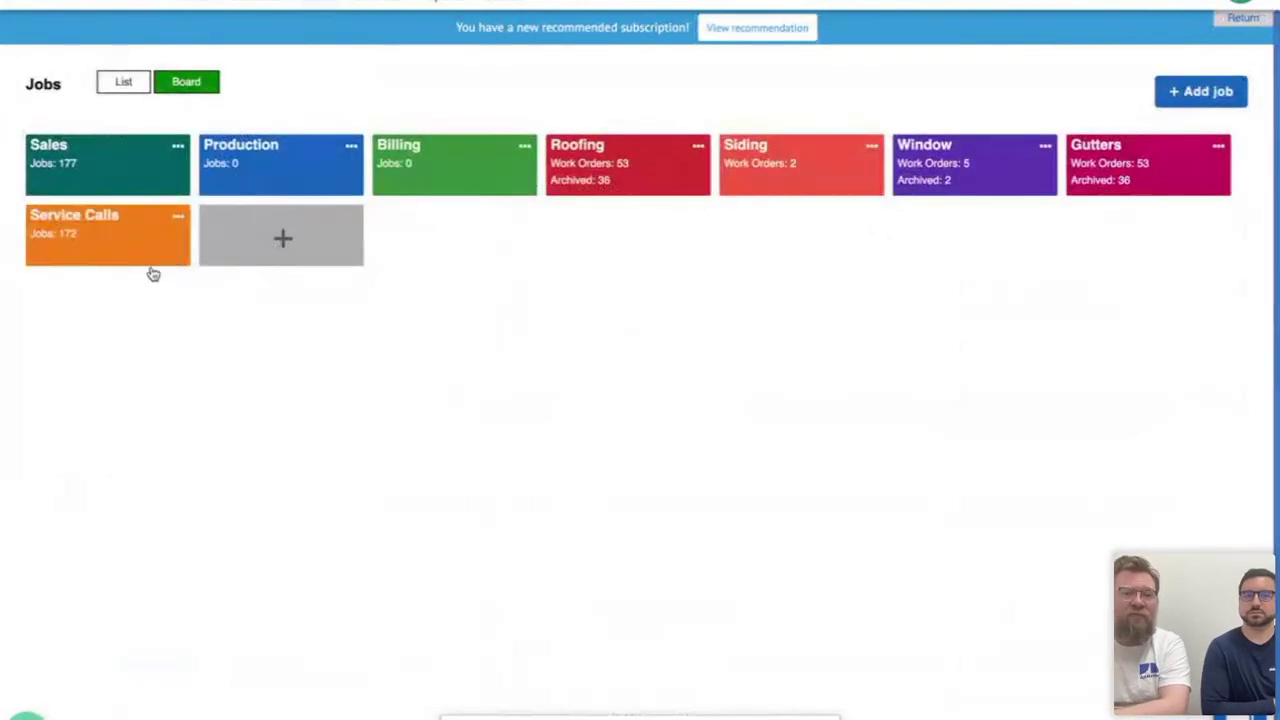
left_click(127, 167)
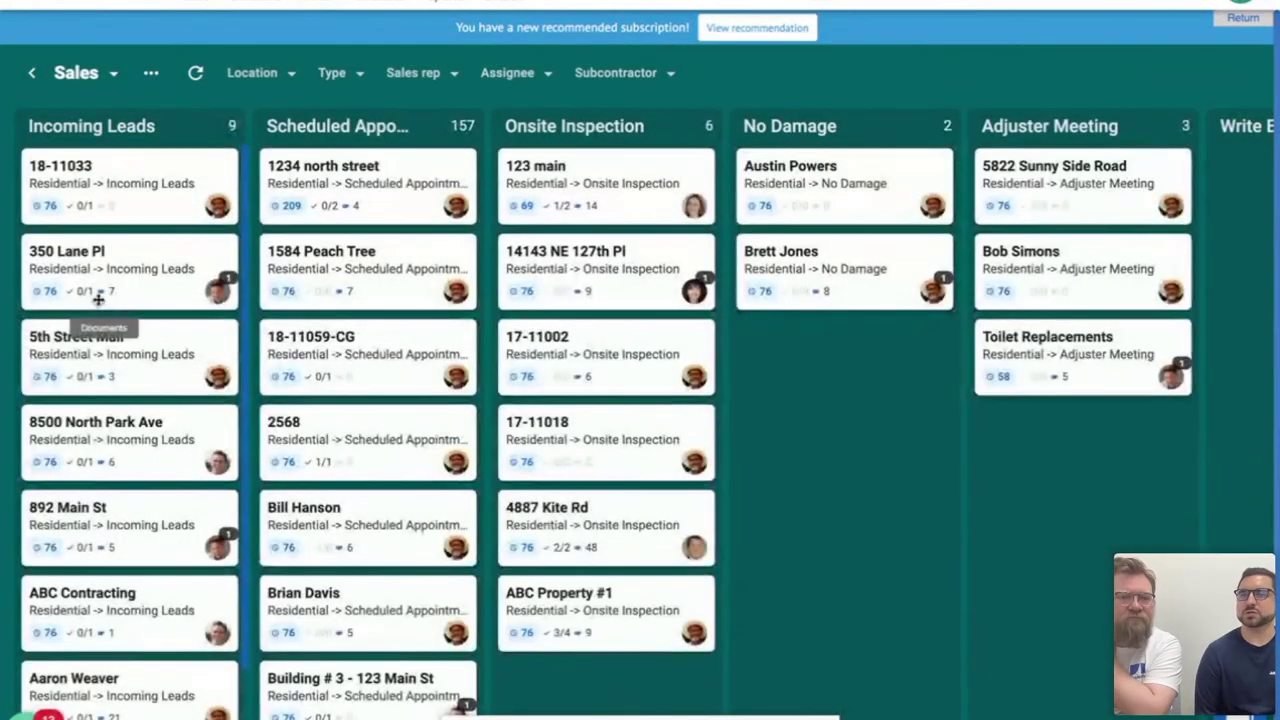
left_click(111, 350)
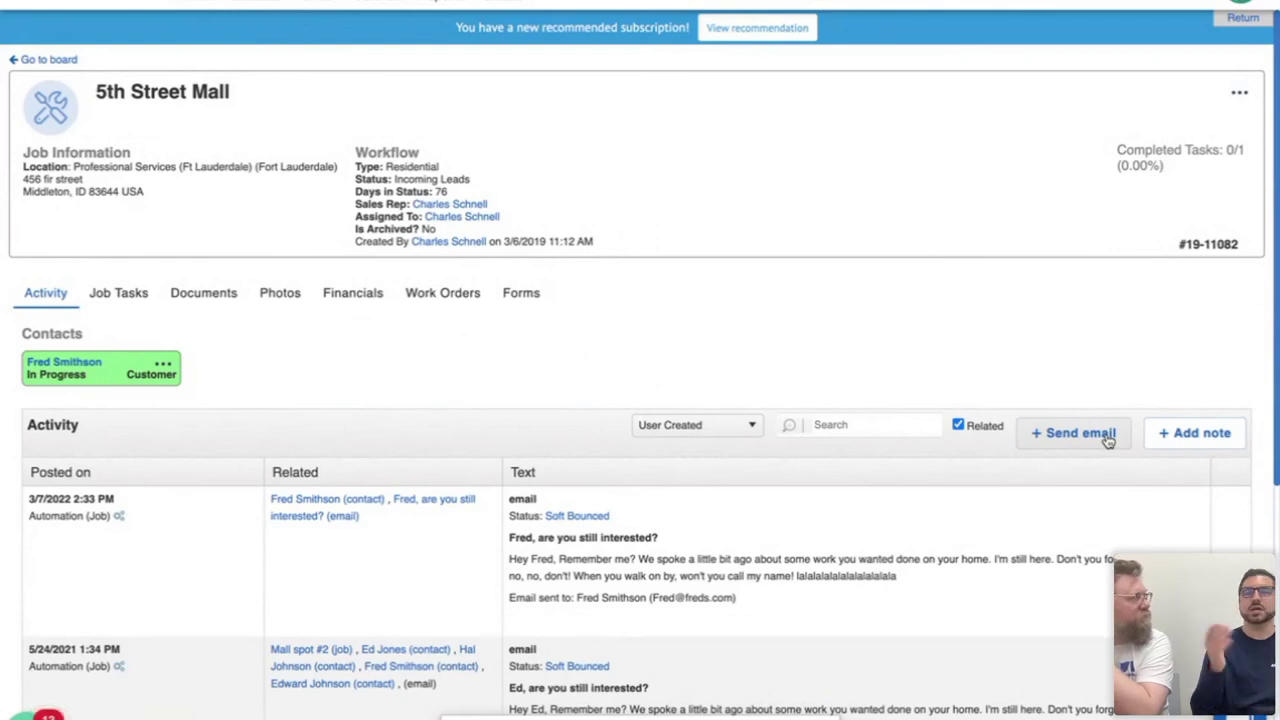
Start an email from the 5th Street Mall job, add its related contact as recipient, and close it without sending
left_click(1106, 436)
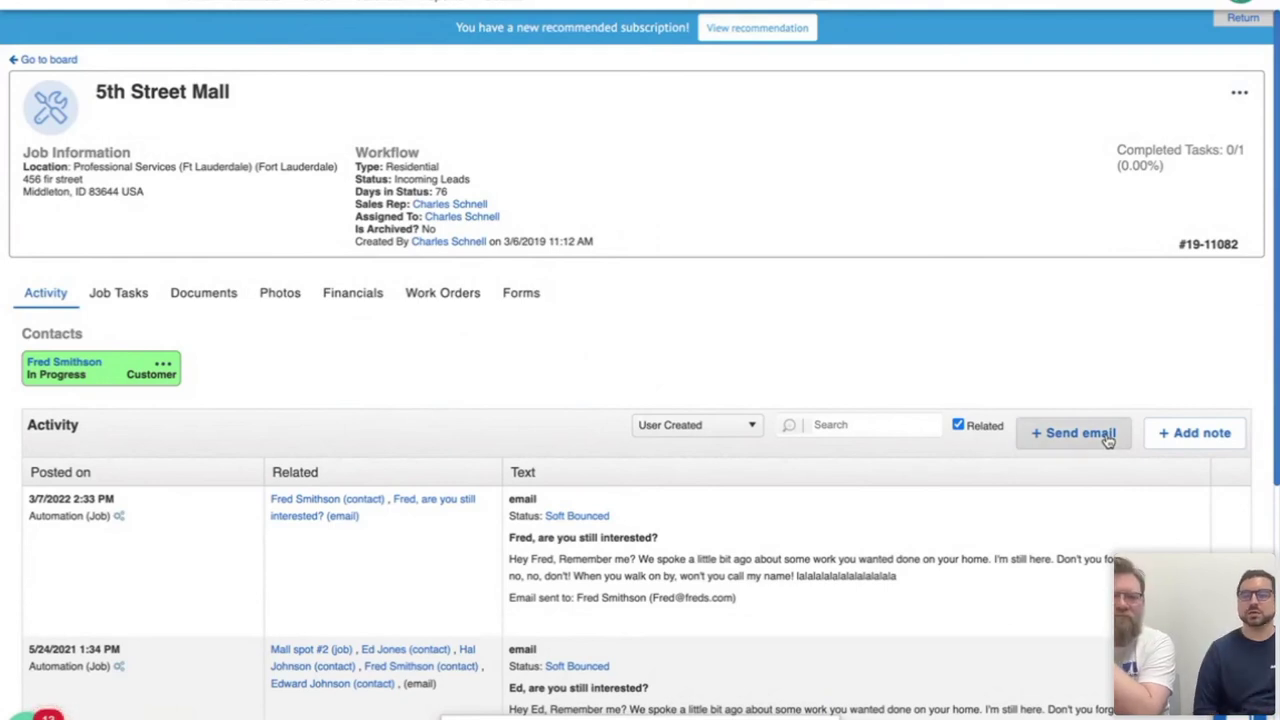
left_click(567, 134)
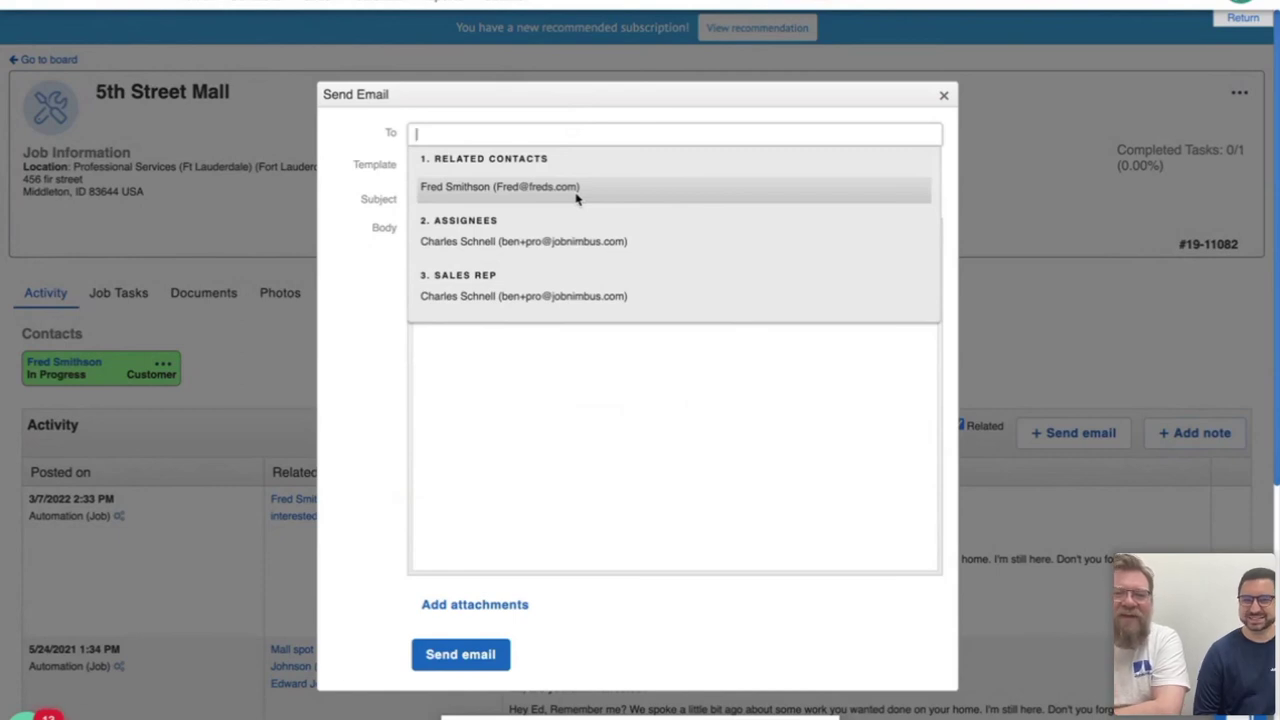
left_click(505, 190)
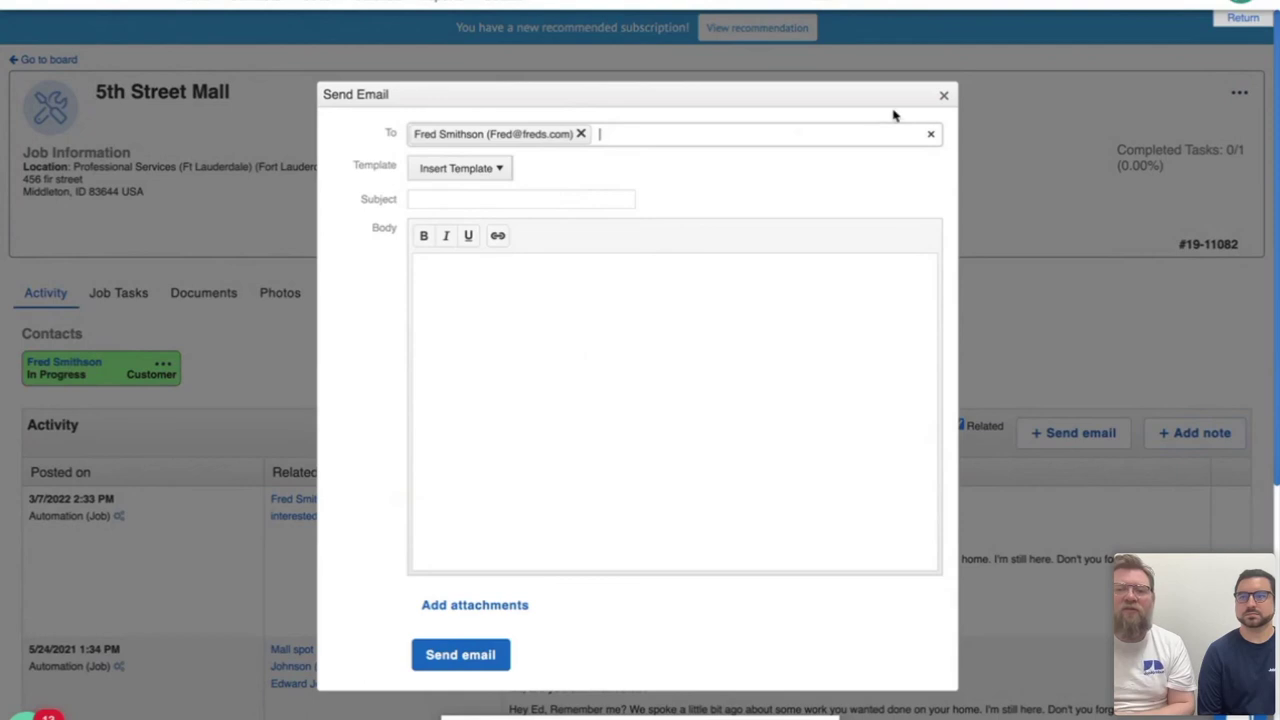
left_click(943, 96)
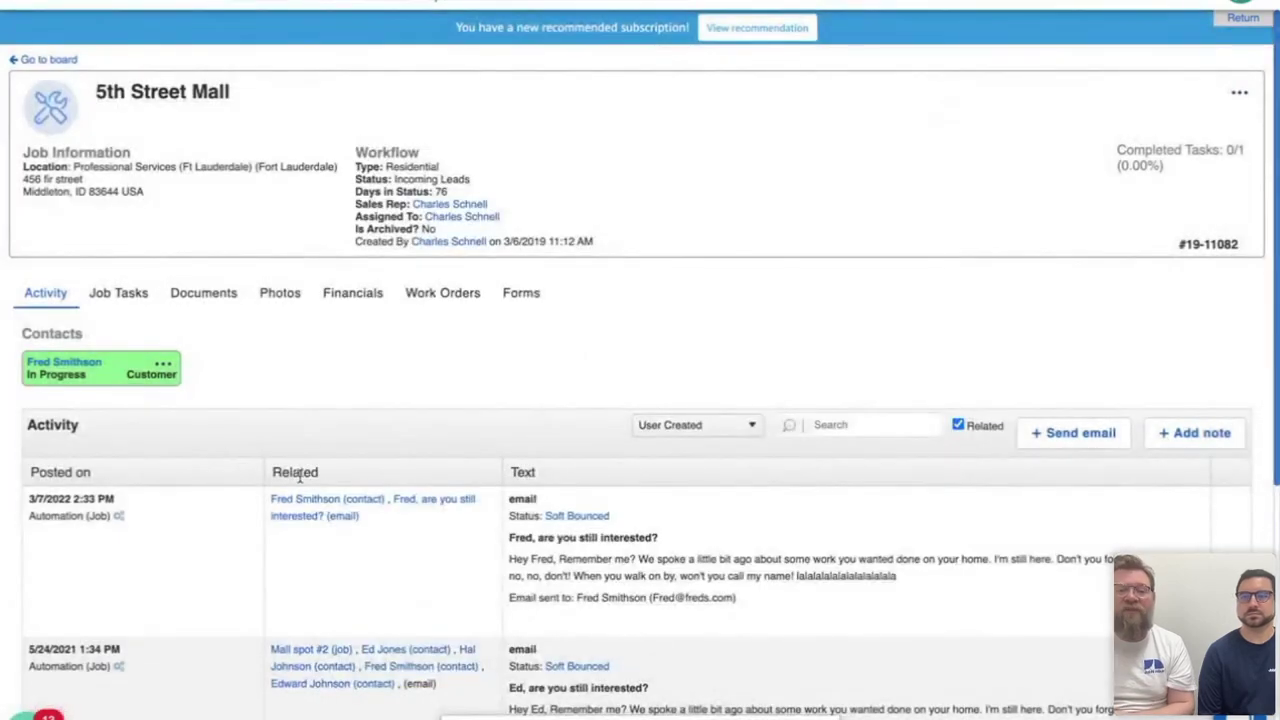
Review the activity entries of the 5th Street Mall job and open the record of its related contact
scroll(298, 476, "down", 1)
scroll(298, 476, "down", 1)
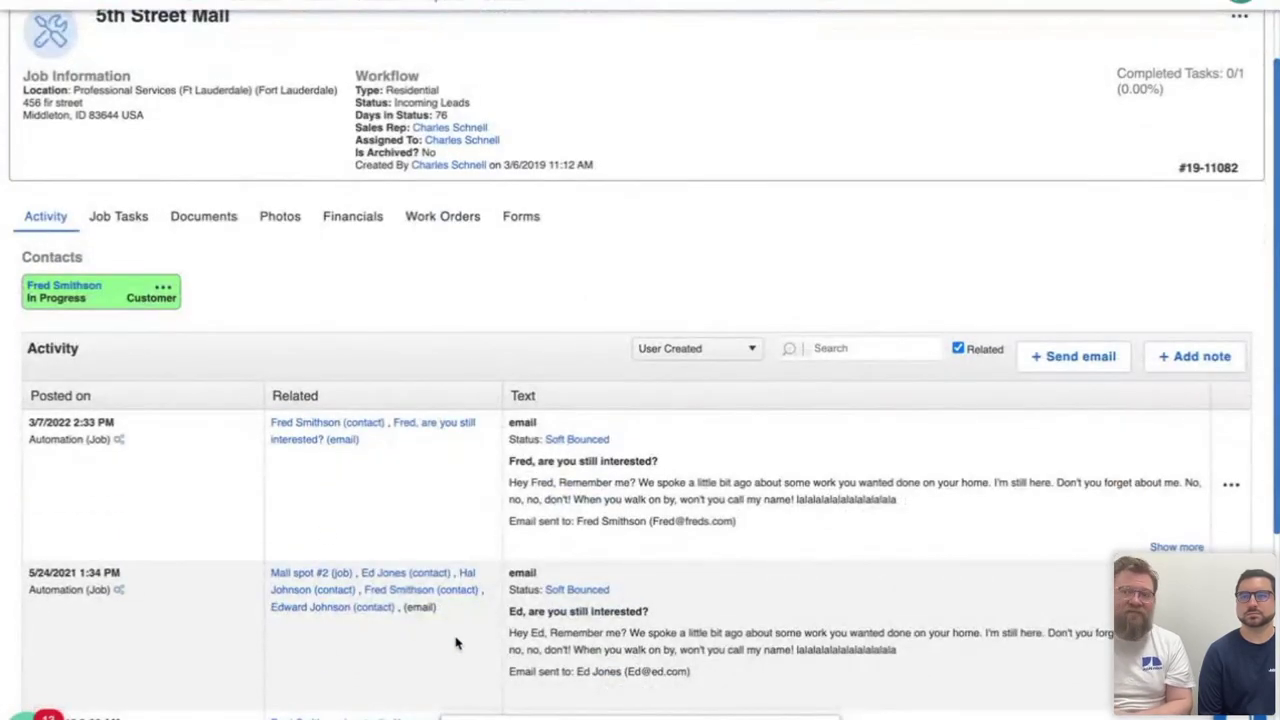
scroll(460, 628, "up", 2)
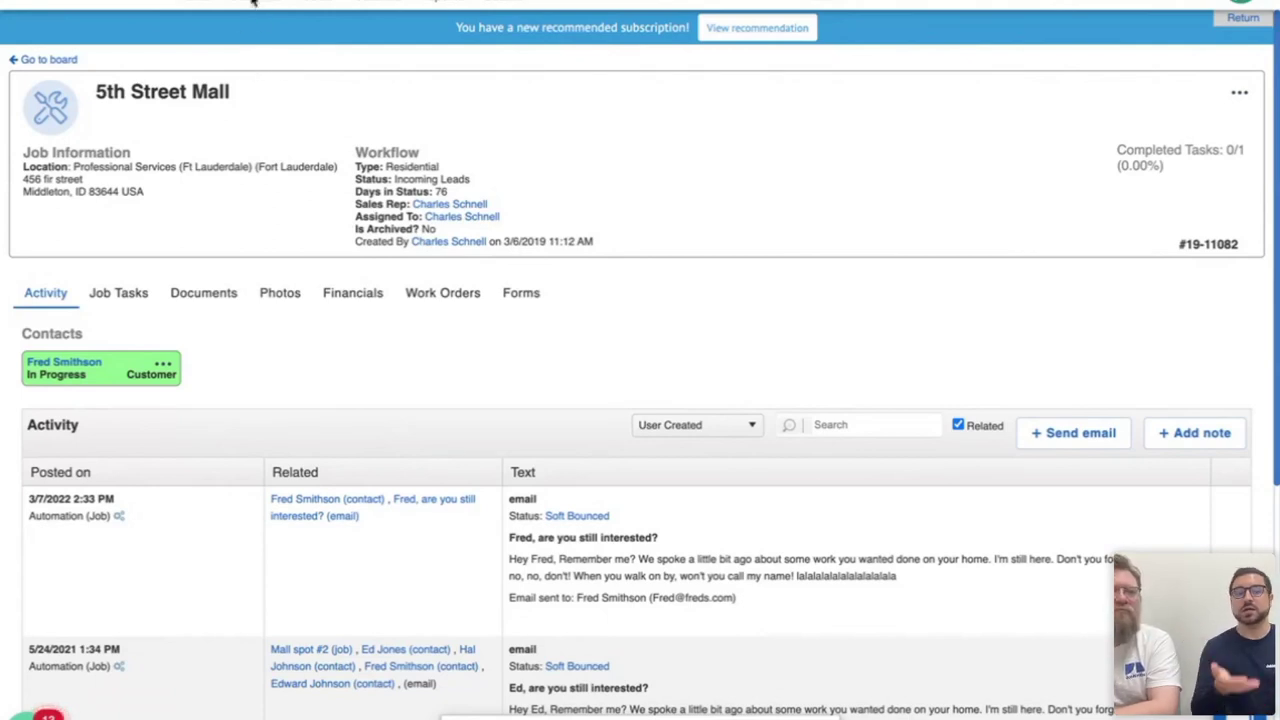
left_click(70, 364)
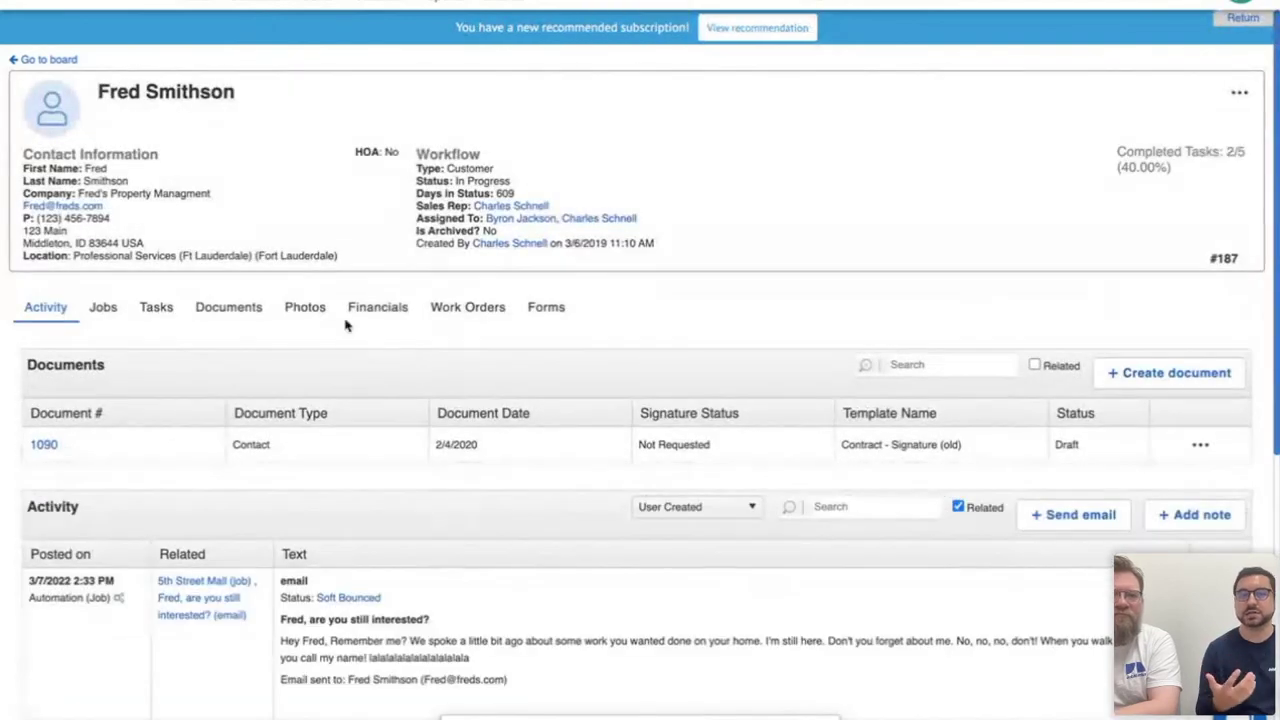
View the contact's jobs and the Create Job form for an additional job, closing the form without saving
left_click(100, 313)
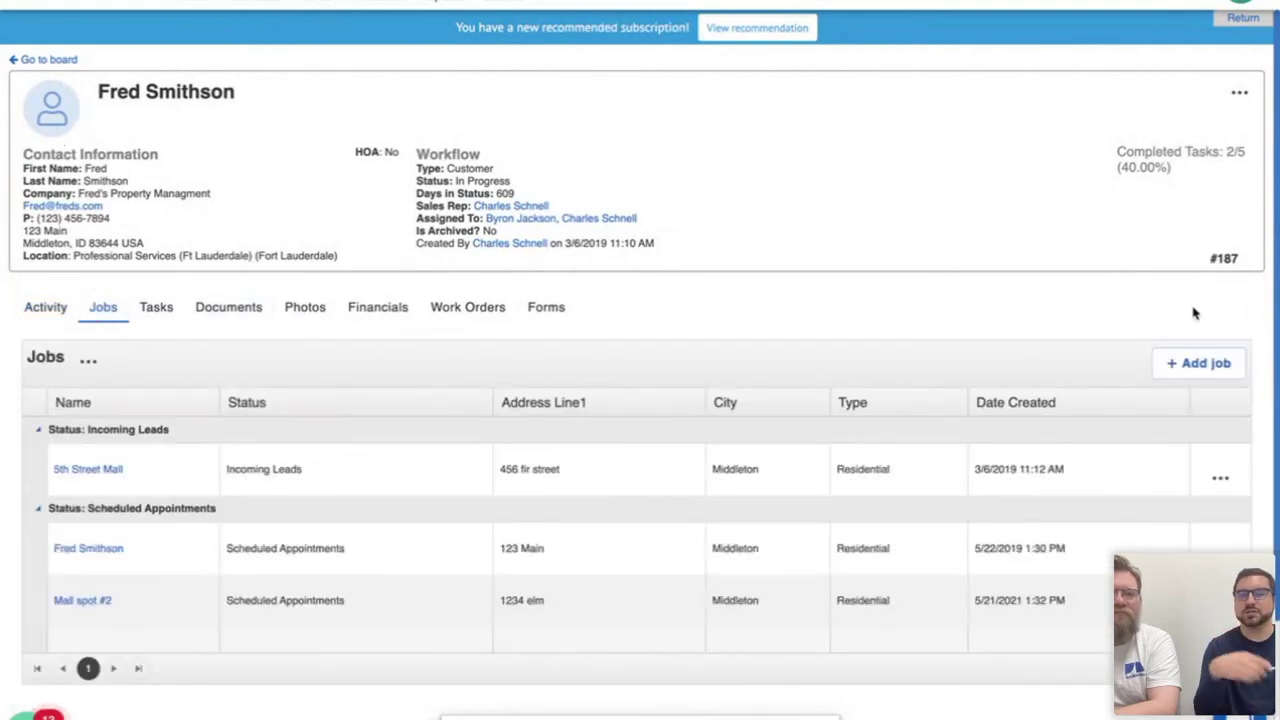
left_click(1203, 376)
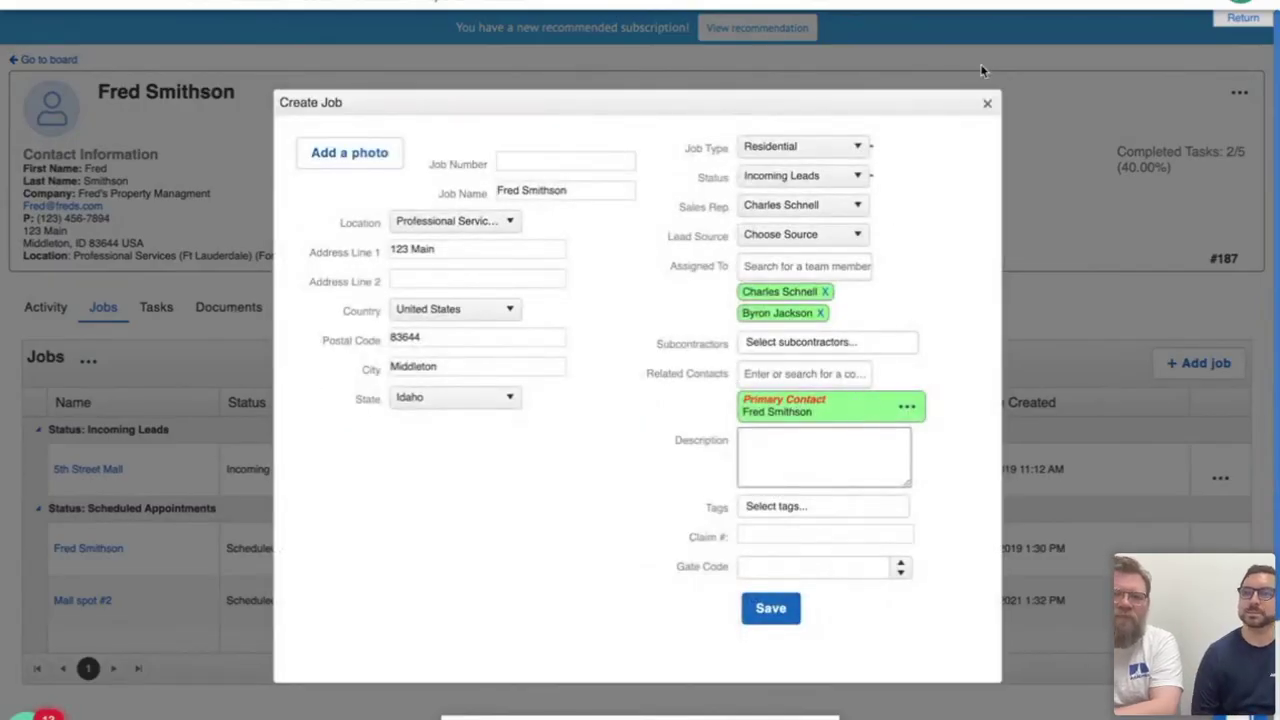
left_click(988, 103)
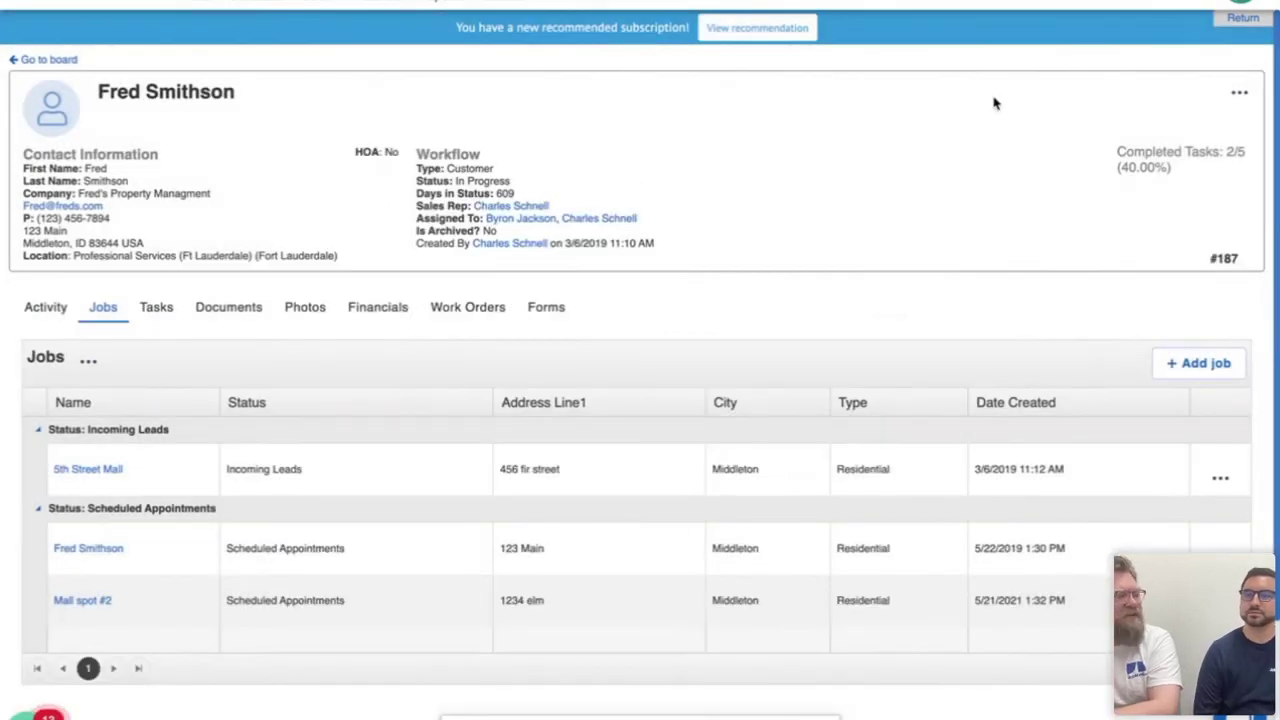